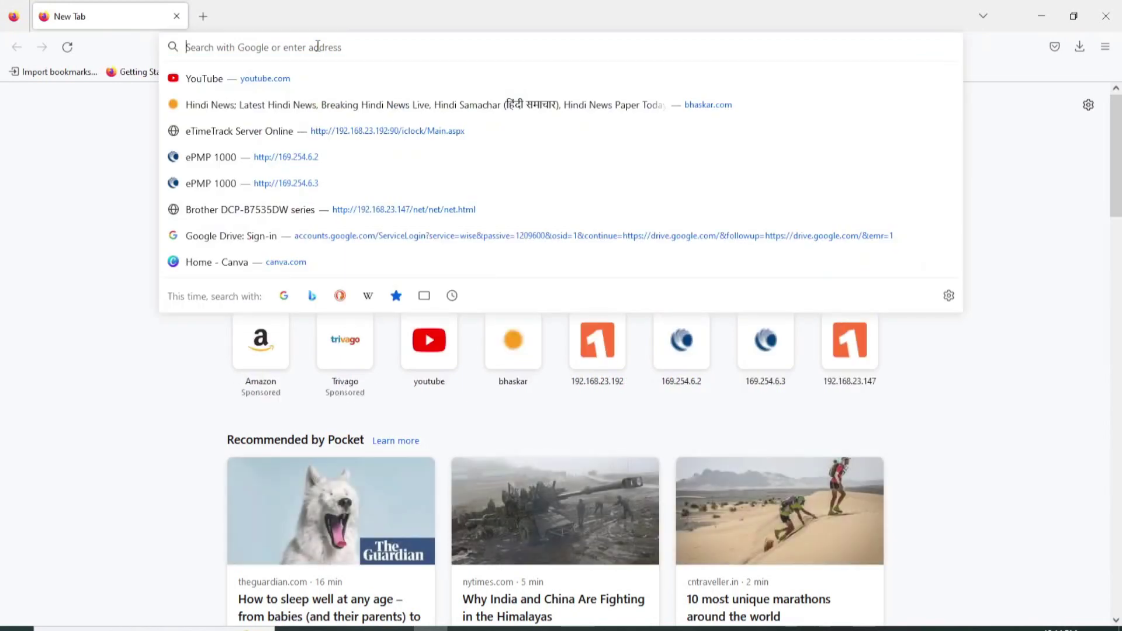
- Search the web for handbrake, open the HandBrake site's download page, and close the browser
{"action": "type", "text": "handbrake"}
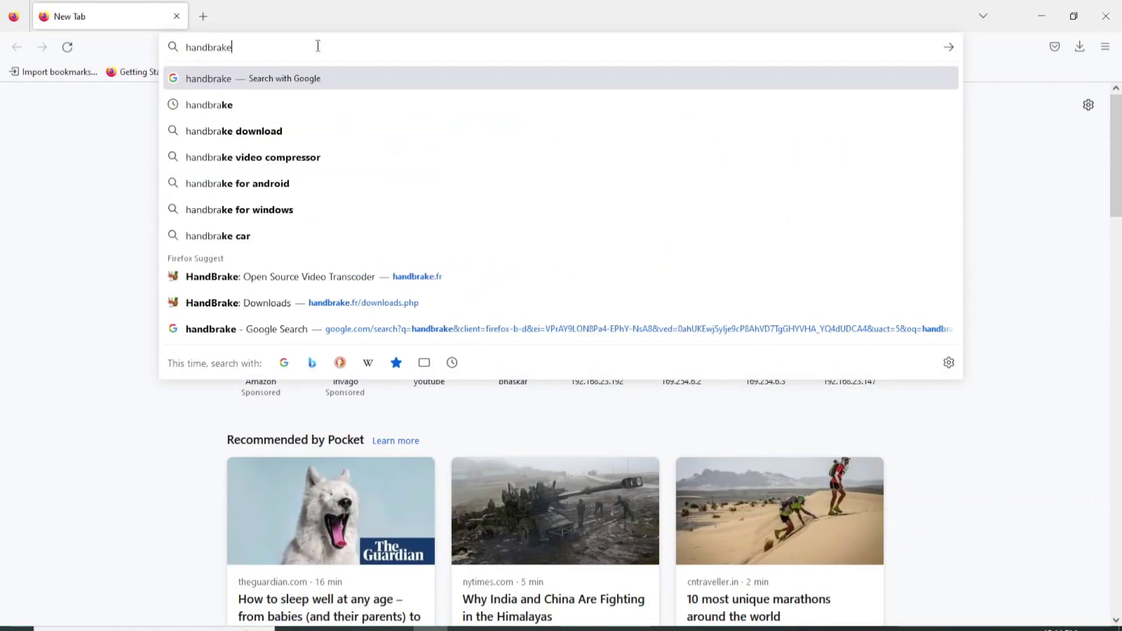
{"action": "key", "text": "Return"}
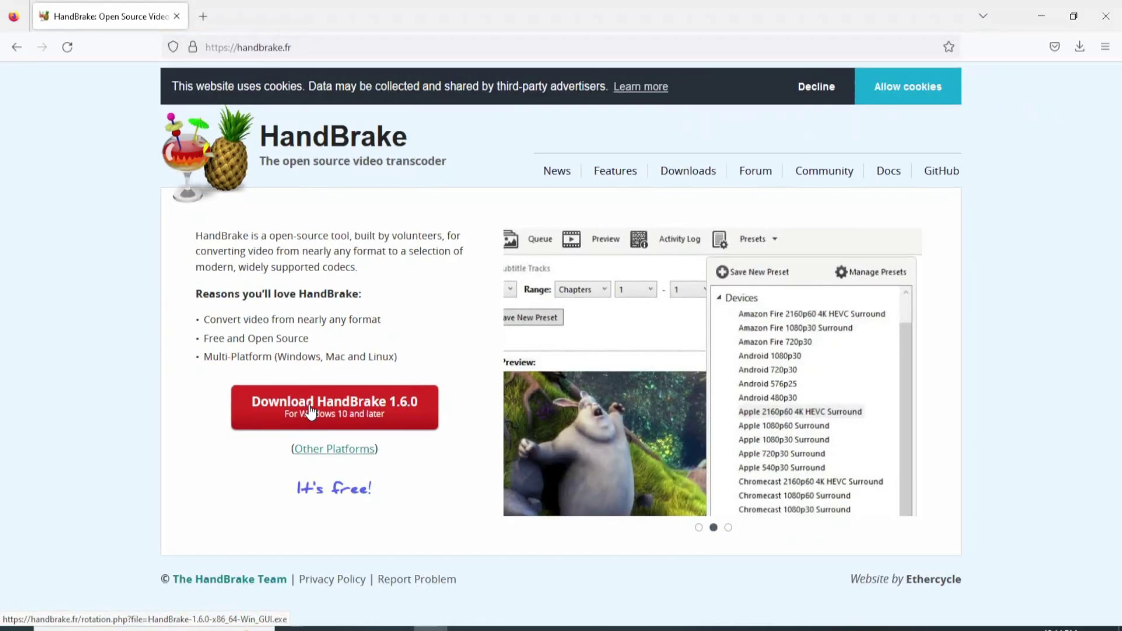
{"action": "left_click", "coordinate": [1110, 10]}
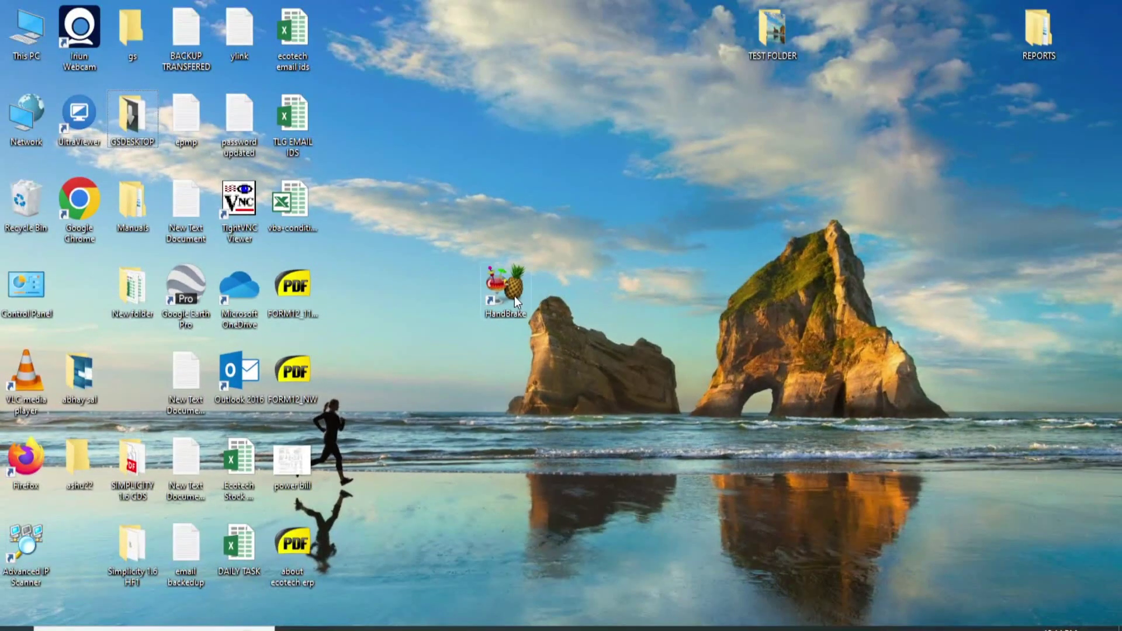
- Launch HandBrake from the desktop and open TEST FOLDER, arranging both windows so they are visible together
{"action": "left_click", "coordinate": [514, 295]}
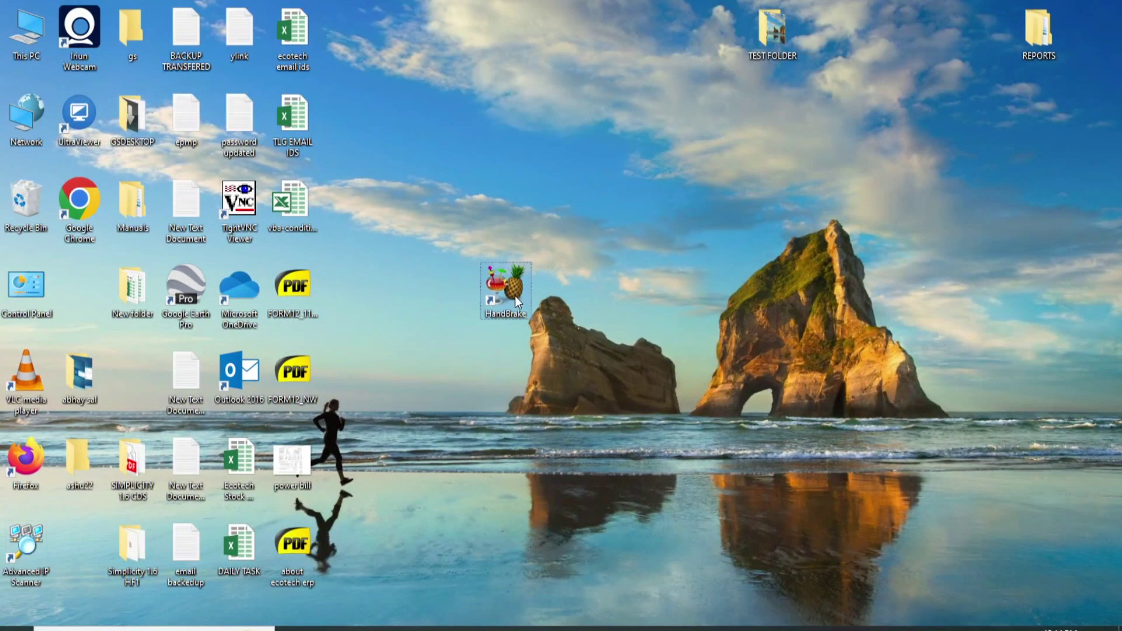
{"action": "key", "text": "Return"}
{"action": "left_click", "coordinate": [379, 520]}
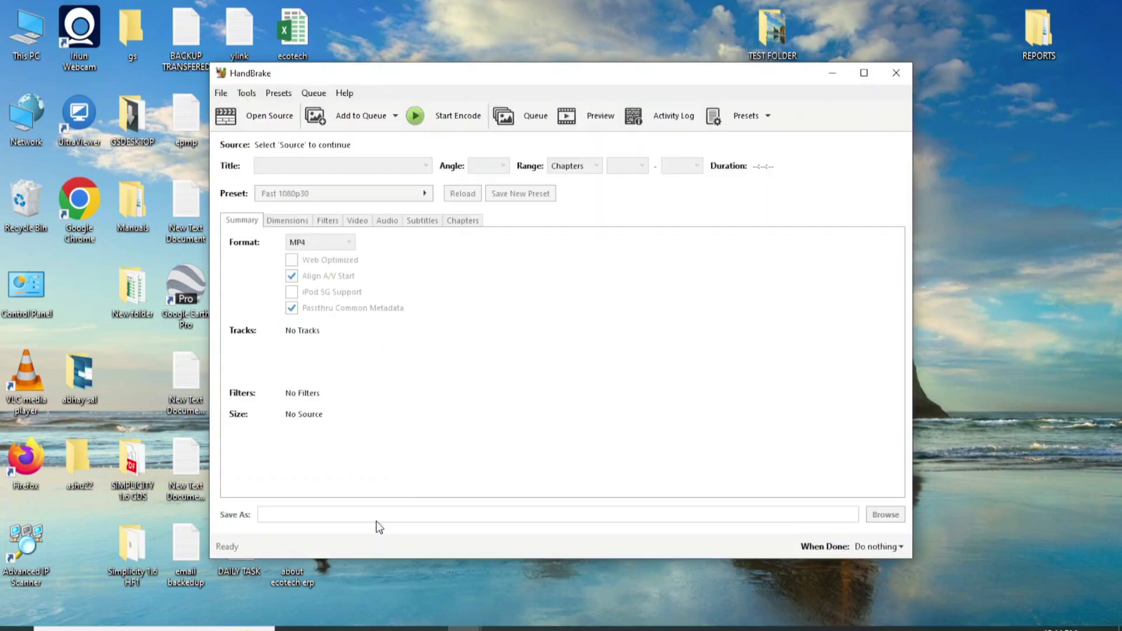
{"action": "left_click_drag", "start_coordinate": [581, 72], "coordinate": [467, 140]}
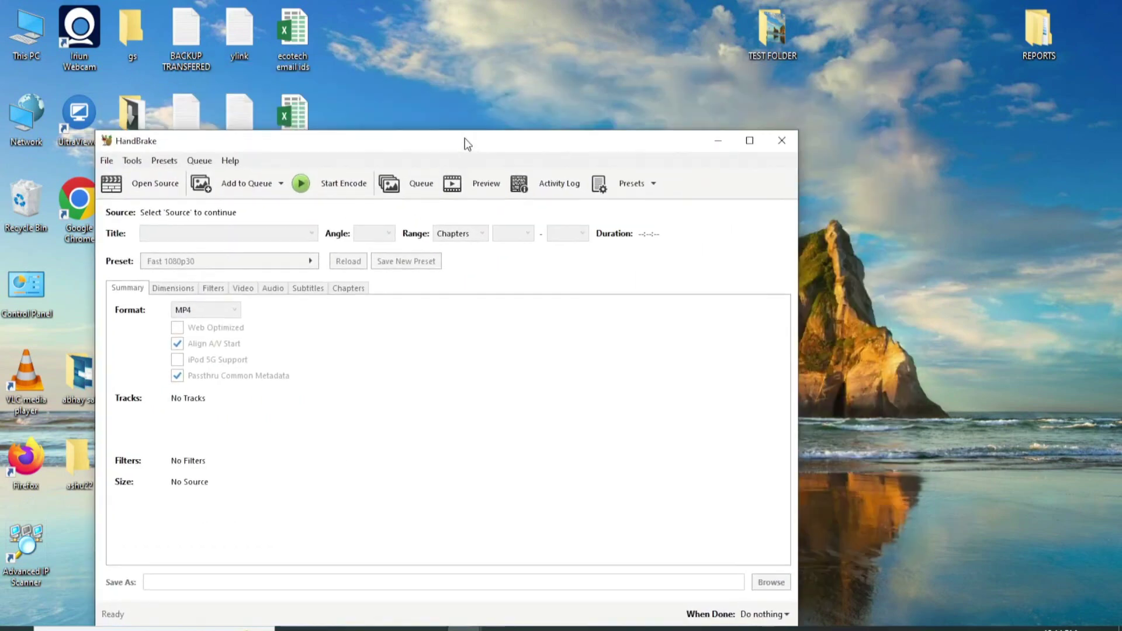
{"action": "double_click", "coordinate": [775, 32]}
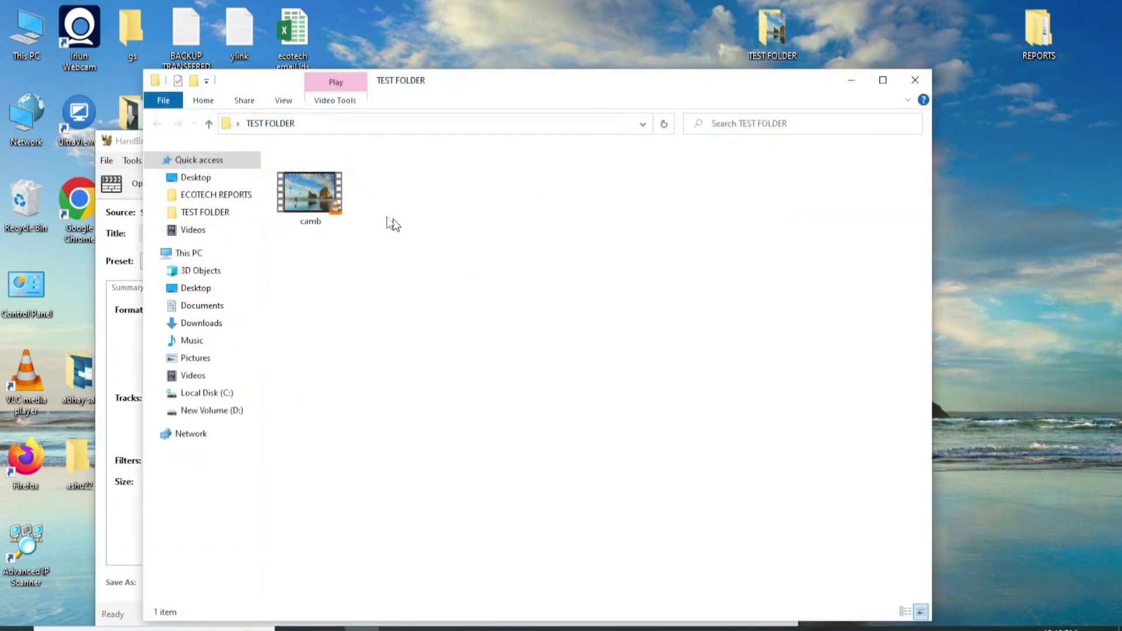
{"action": "left_click_drag", "start_coordinate": [411, 83], "coordinate": [697, 57]}
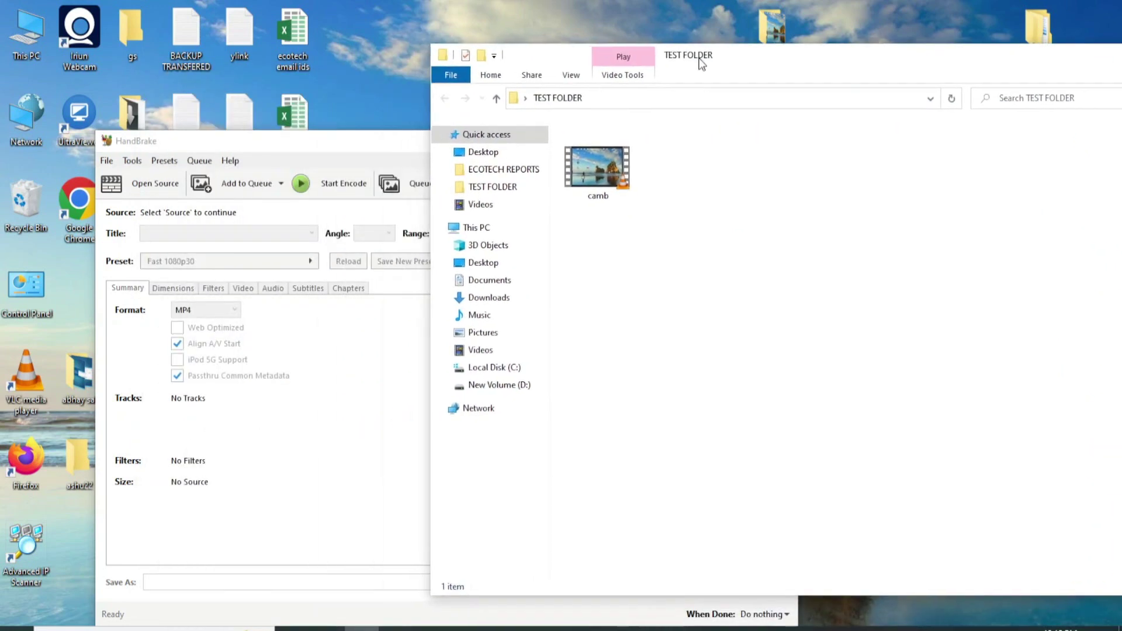
- Check the original camb video's file size in its properties
{"action": "right_click", "coordinate": [598, 177]}
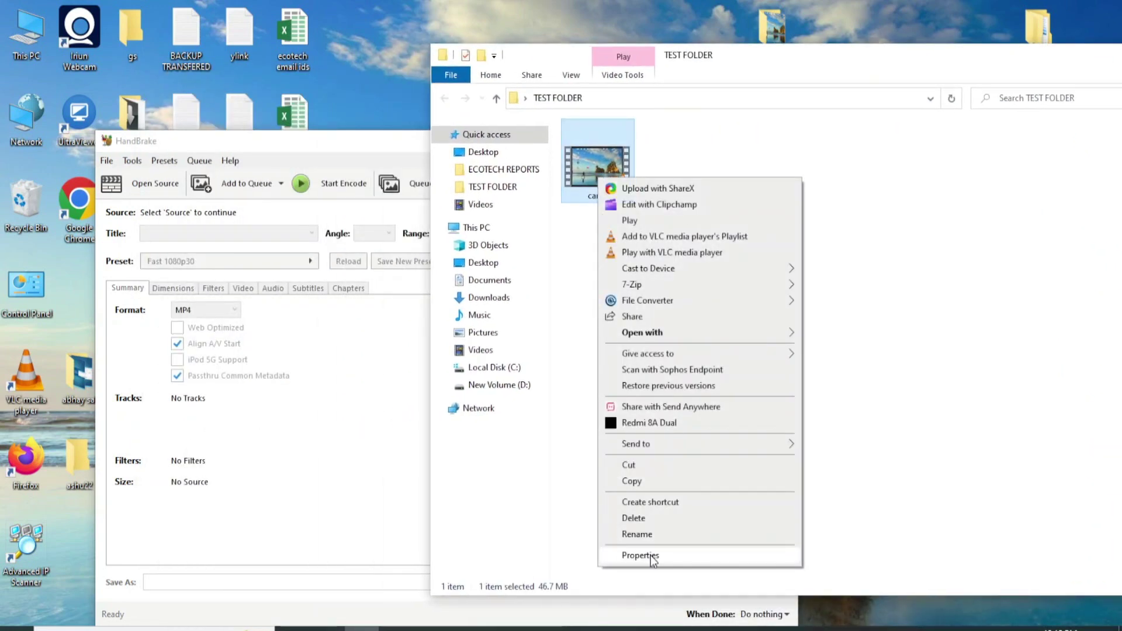
{"action": "left_click", "coordinate": [642, 555]}
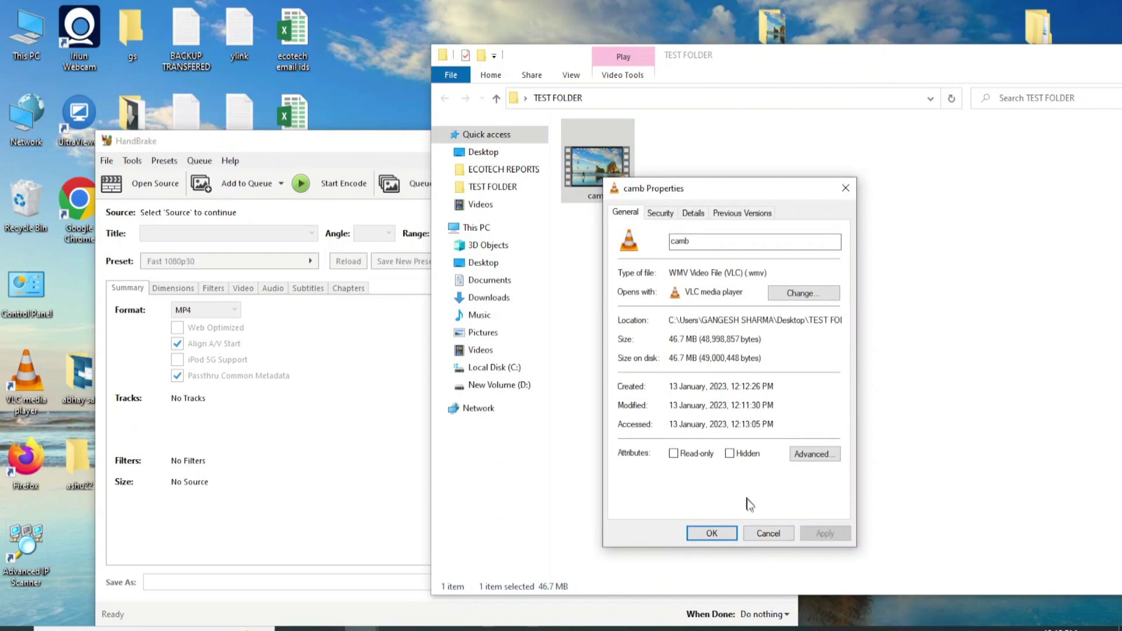
{"action": "left_click", "coordinate": [761, 533]}
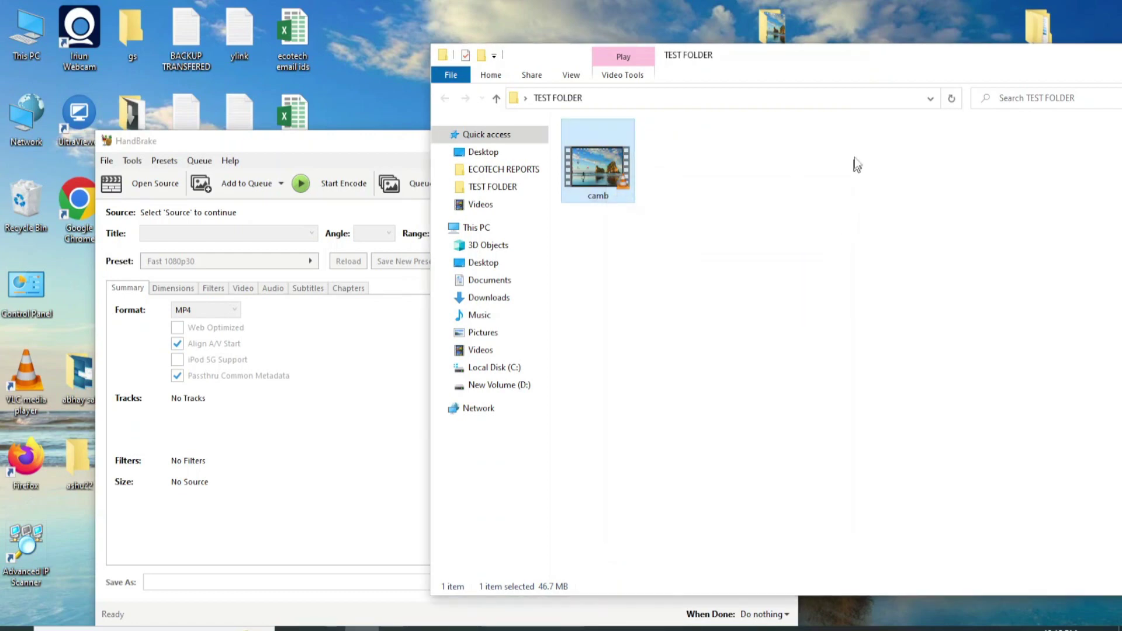
- Load the camb video from TEST FOLDER into HandBrake as the source, close the folder window and maximize HandBrake
{"action": "left_click_drag", "start_coordinate": [593, 207], "coordinate": [283, 451]}
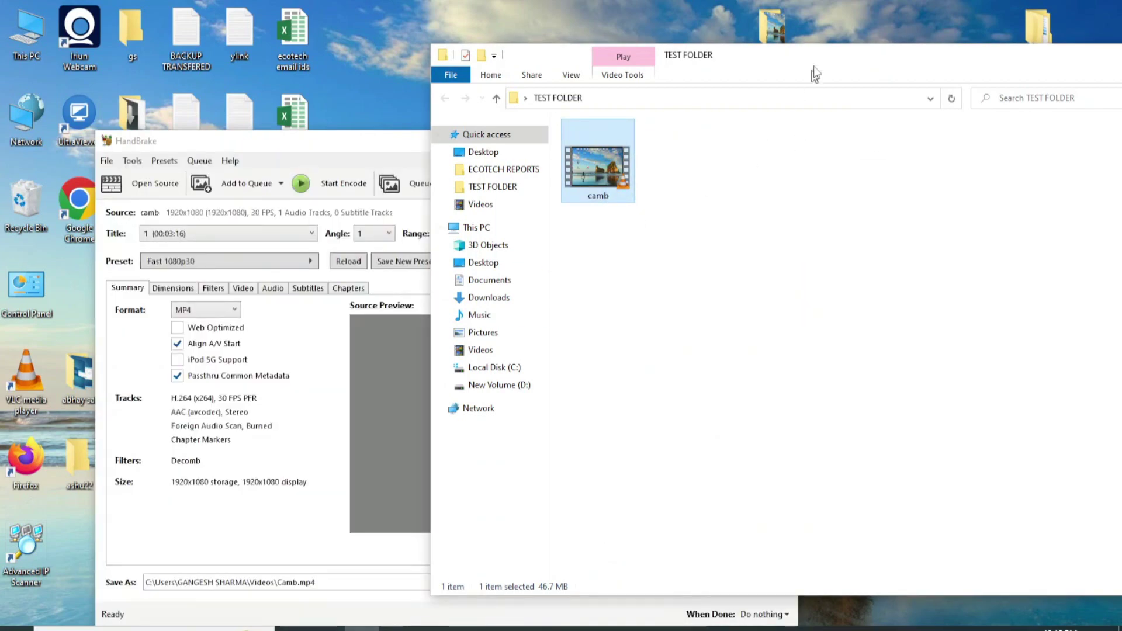
{"action": "left_click_drag", "start_coordinate": [819, 55], "coordinate": [590, 93]}
{"action": "left_click", "coordinate": [977, 81]}
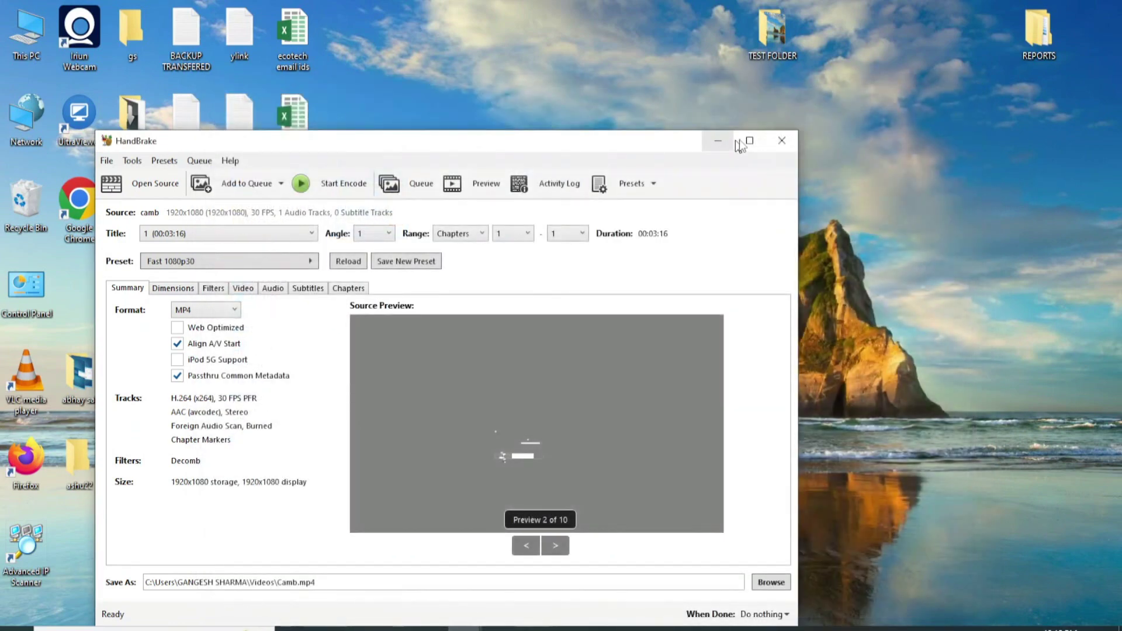
{"action": "left_click", "coordinate": [748, 139]}
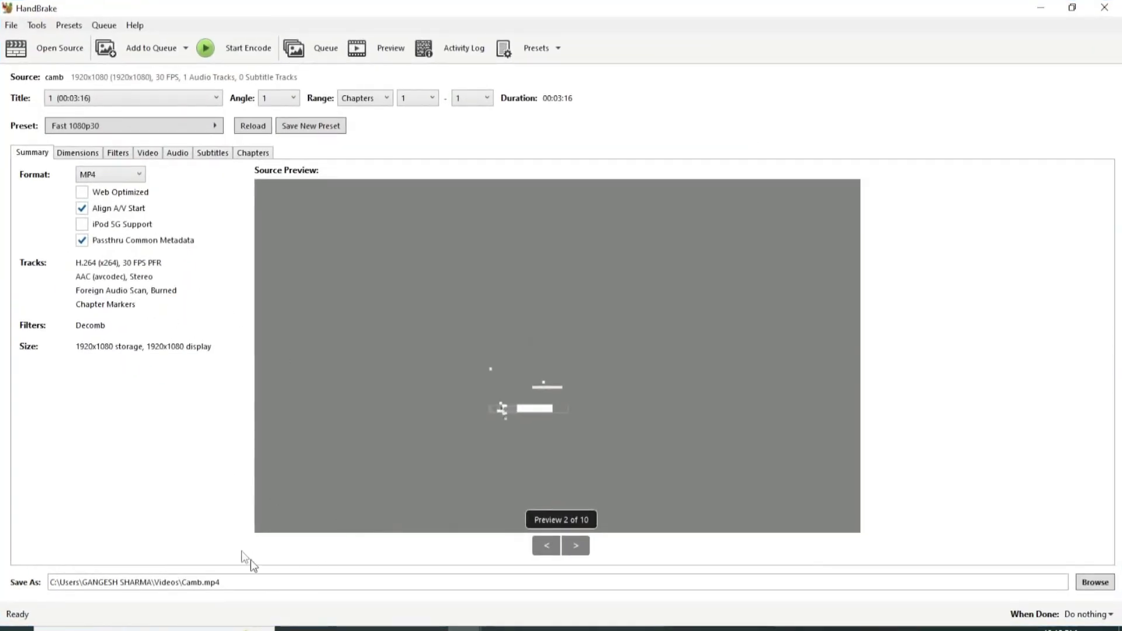
- Enable Web Optimized for the MP4 output and review the dimensions and filters settings
{"action": "left_click", "coordinate": [235, 583]}
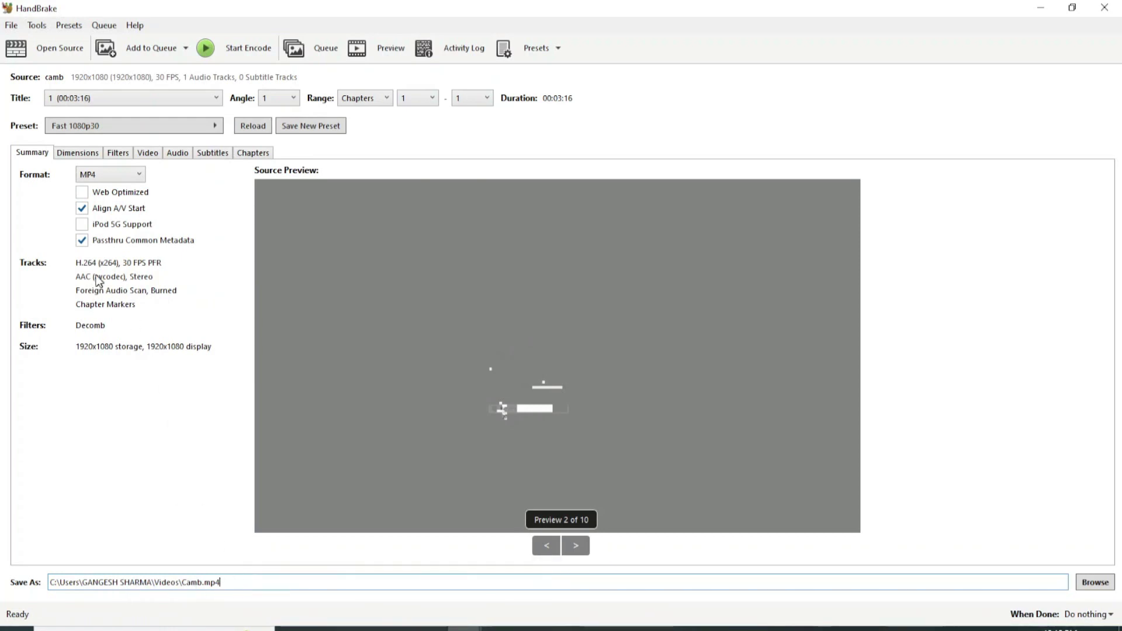
{"action": "left_click", "coordinate": [81, 193]}
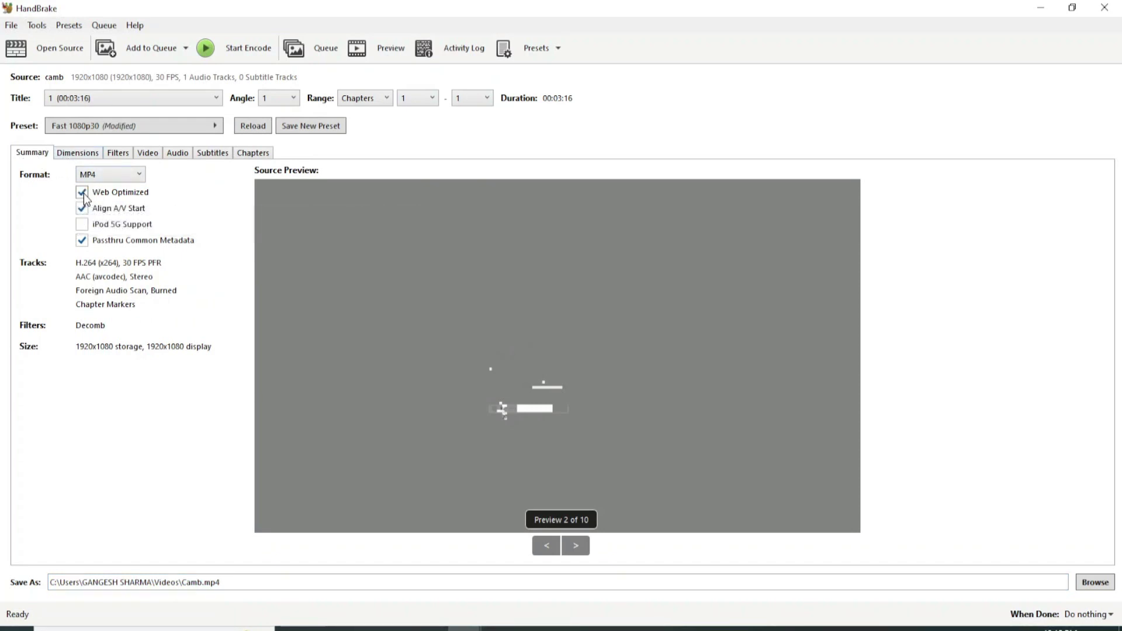
{"action": "left_click", "coordinate": [77, 153]}
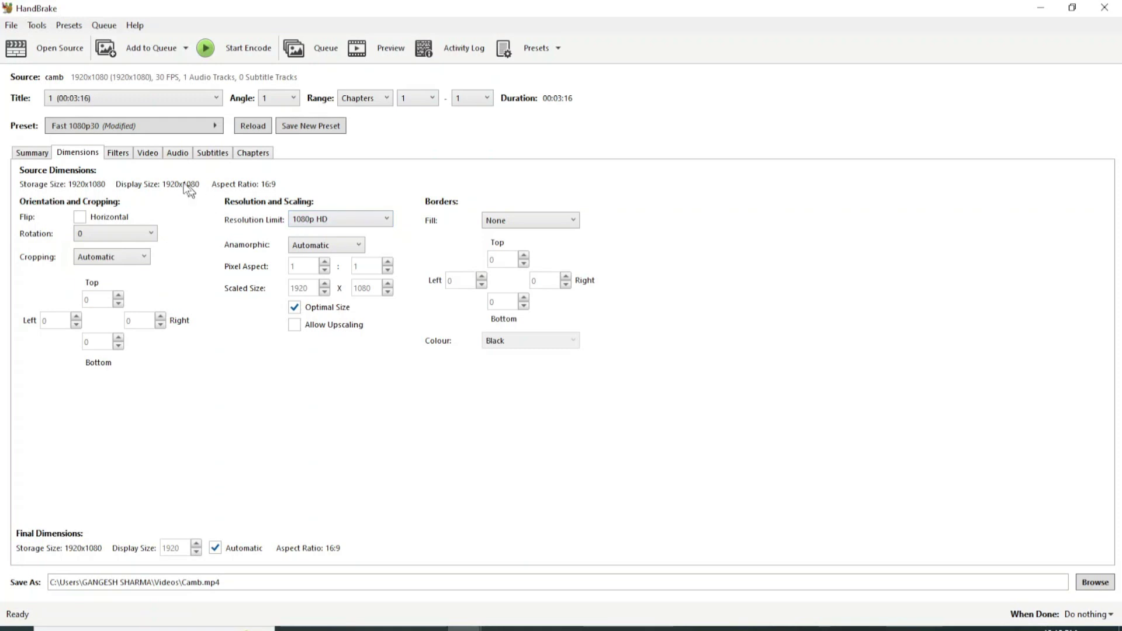
{"action": "left_click", "coordinate": [116, 153]}
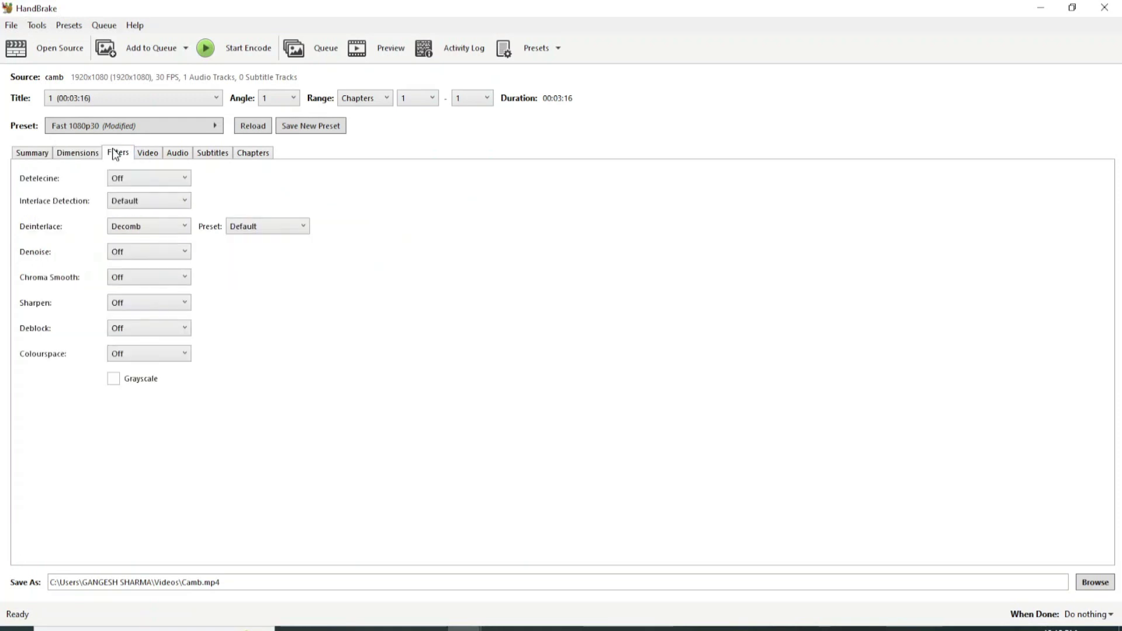
- Set the video to Constant Framerate and shift its constant quality towards lower quality
{"action": "left_click", "coordinate": [153, 157]}
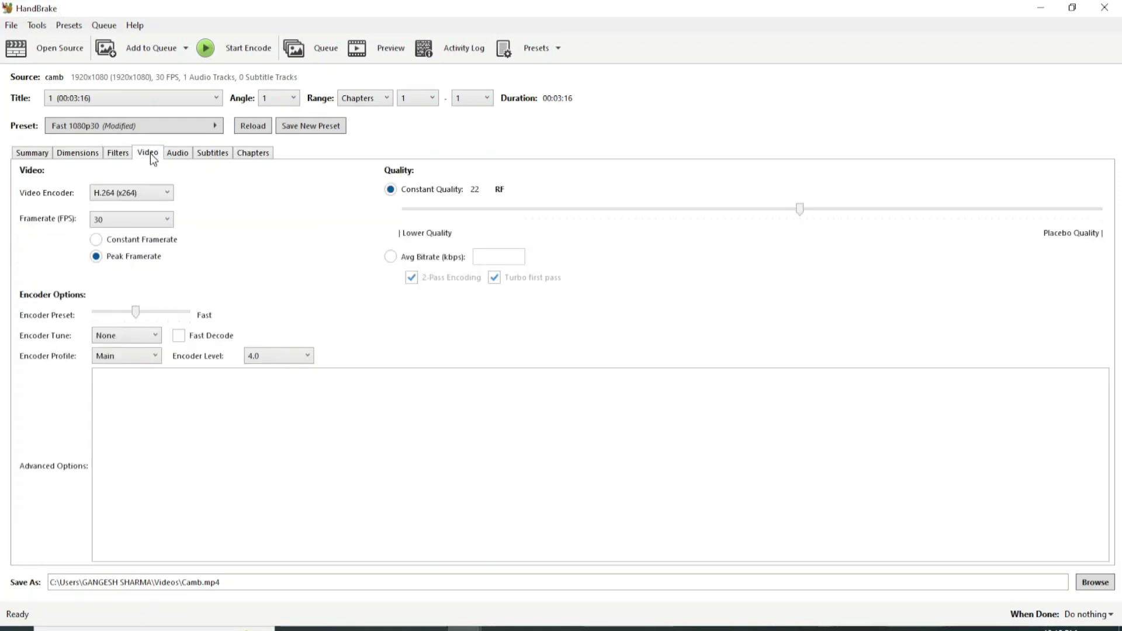
{"action": "left_click", "coordinate": [96, 239]}
{"action": "left_click_drag", "start_coordinate": [793, 214], "coordinate": [626, 223]}
- Set the audio track's bitrate to 320
{"action": "left_click", "coordinate": [176, 153]}
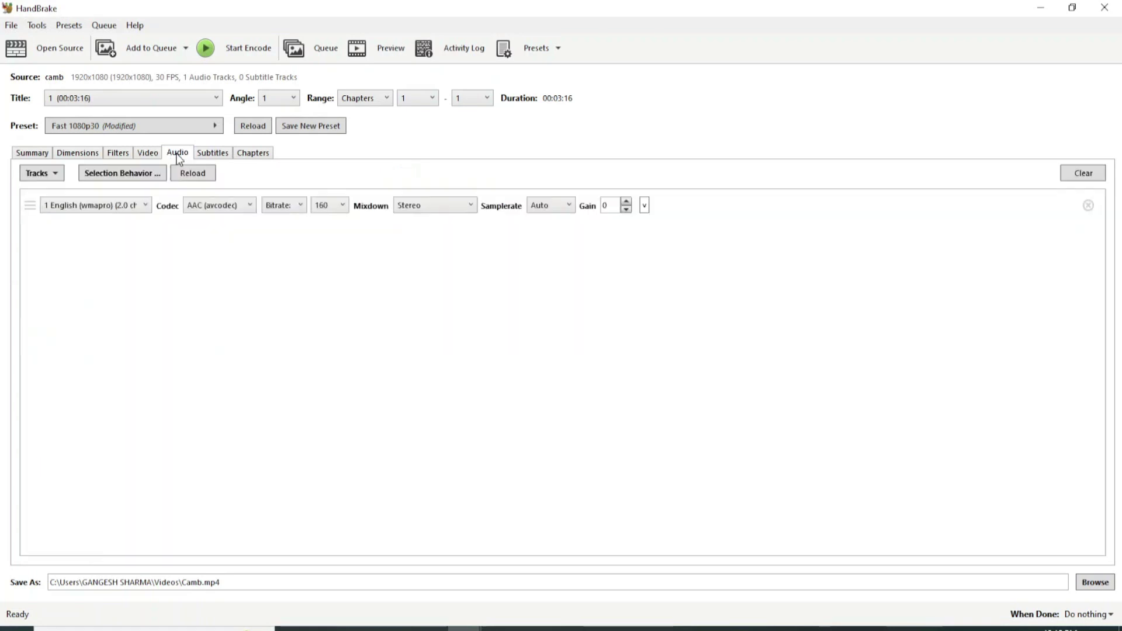
{"action": "left_click", "coordinate": [335, 206]}
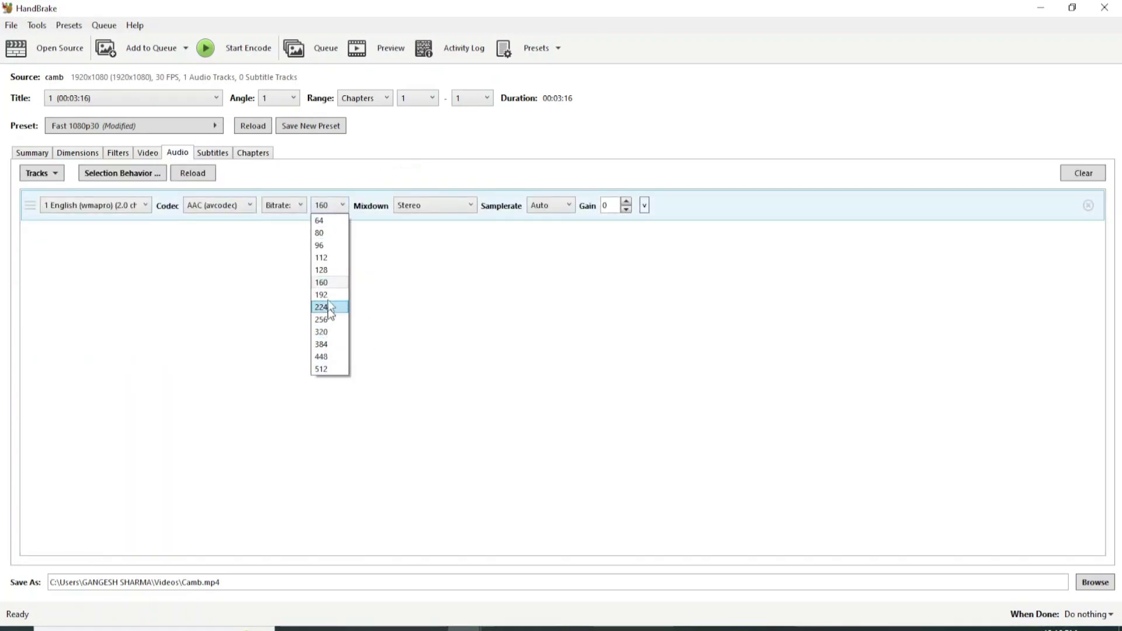
{"action": "left_click", "coordinate": [329, 333]}
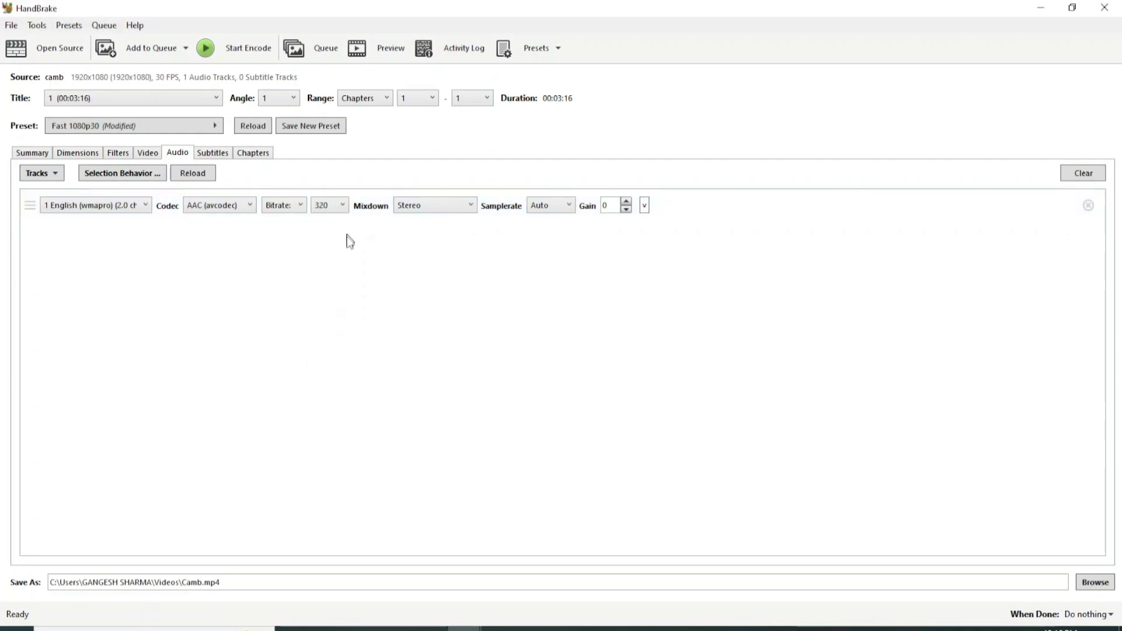
- Review the subtitles and chapters settings, and start encoding the video
{"action": "left_click", "coordinate": [216, 152]}
{"action": "left_click", "coordinate": [260, 157]}
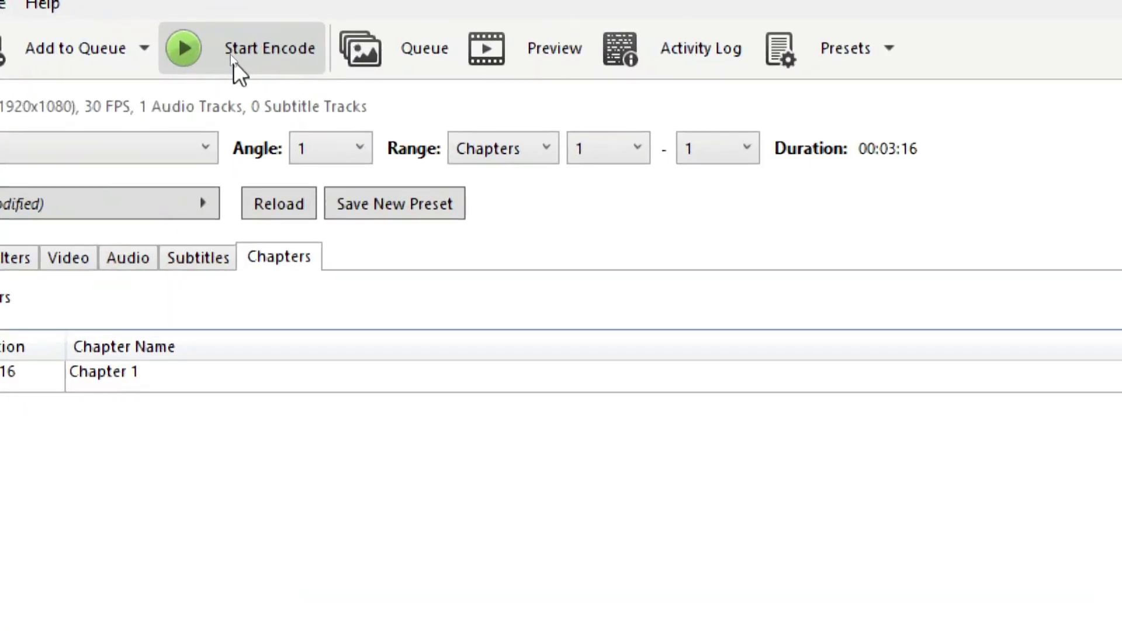
{"action": "left_click", "coordinate": [234, 61]}
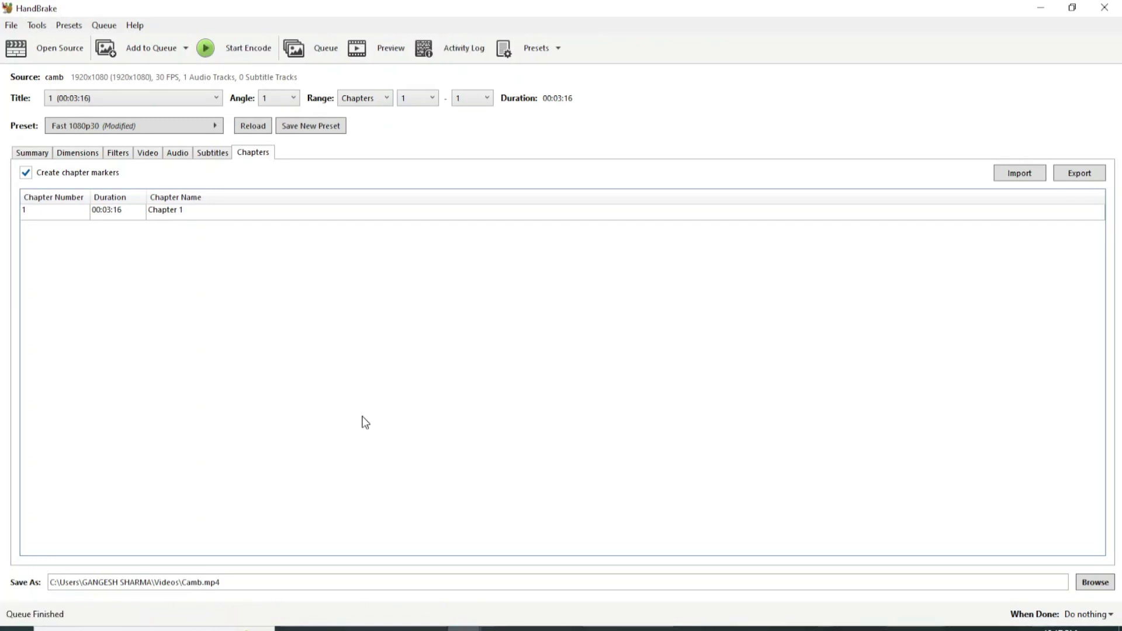
- Browse to the encoded Camb file in the Videos folder and rename it Camb_compress
{"action": "left_click", "coordinate": [1095, 582]}
{"action": "left_click", "coordinate": [419, 163]}
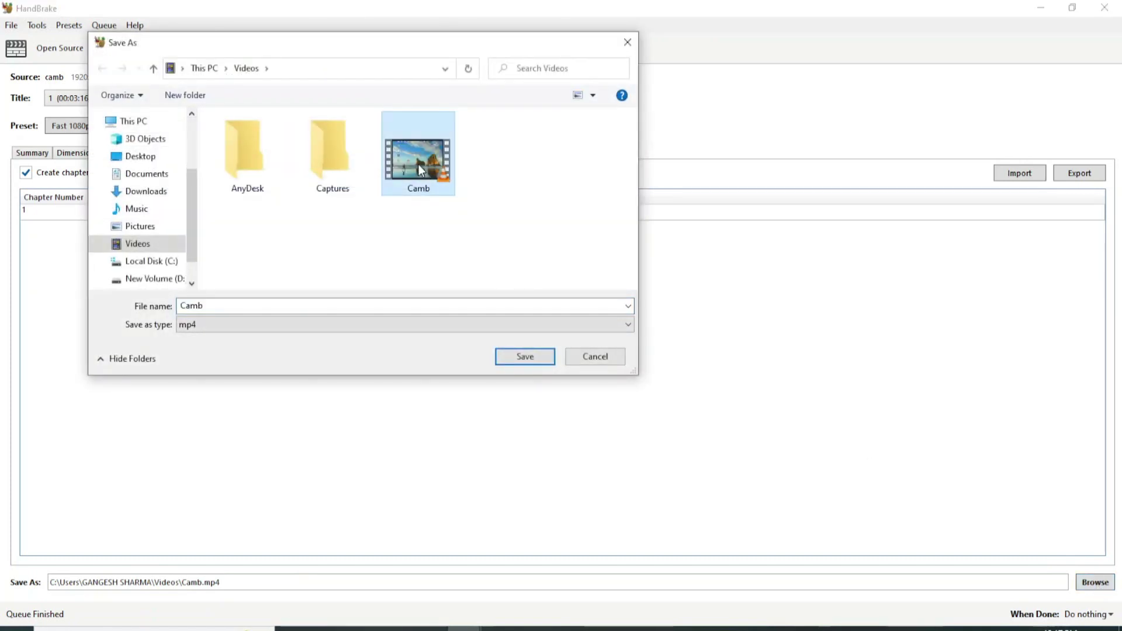
{"action": "left_click", "coordinate": [418, 164]}
{"action": "type", "text": "_compre"}
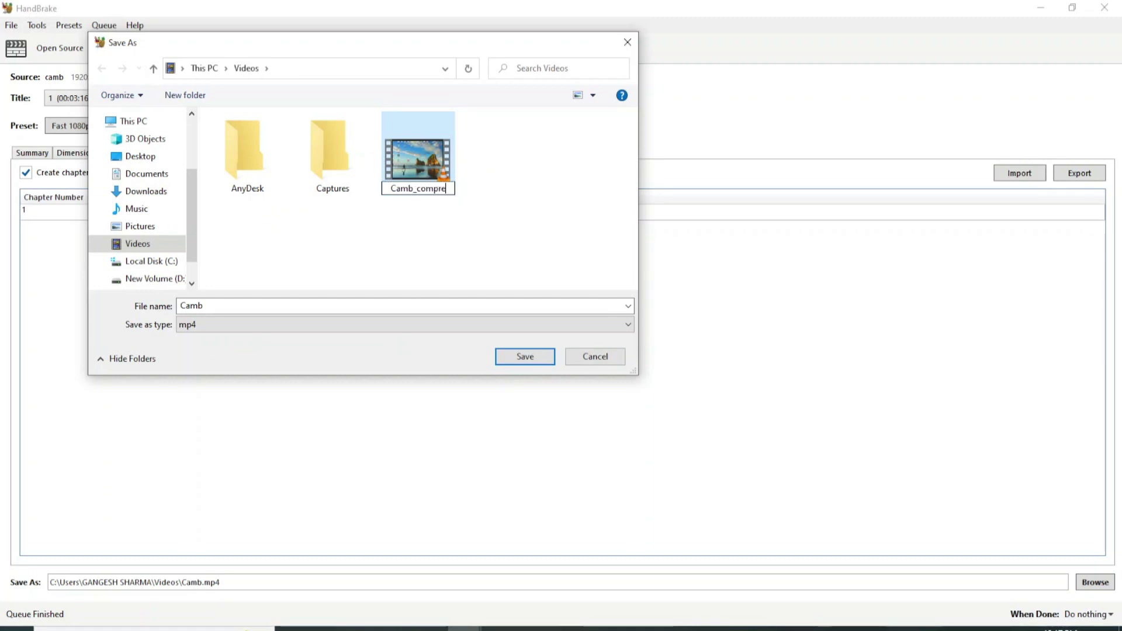
{"action": "type", "text": "ss"}
{"action": "left_click", "coordinate": [412, 232]}
- Copy Camb_compress from the Videos folder into TEST FOLDER on the desktop
{"action": "left_click", "coordinate": [406, 152]}
{"action": "right_click", "coordinate": [405, 152]}
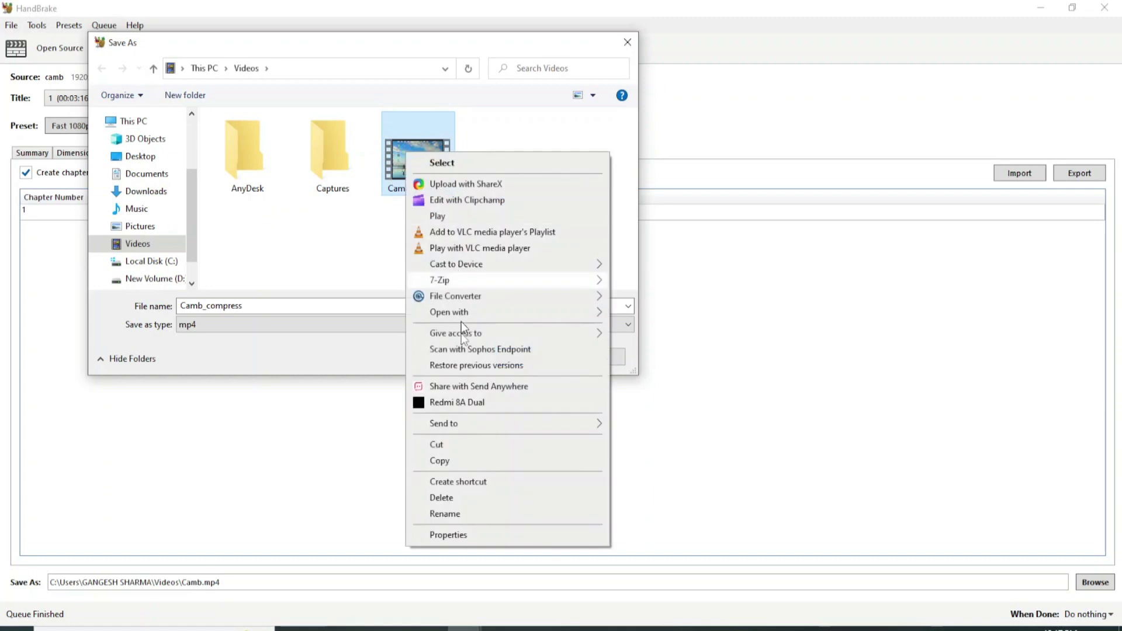
{"action": "left_click", "coordinate": [424, 466]}
{"action": "left_click", "coordinate": [577, 360]}
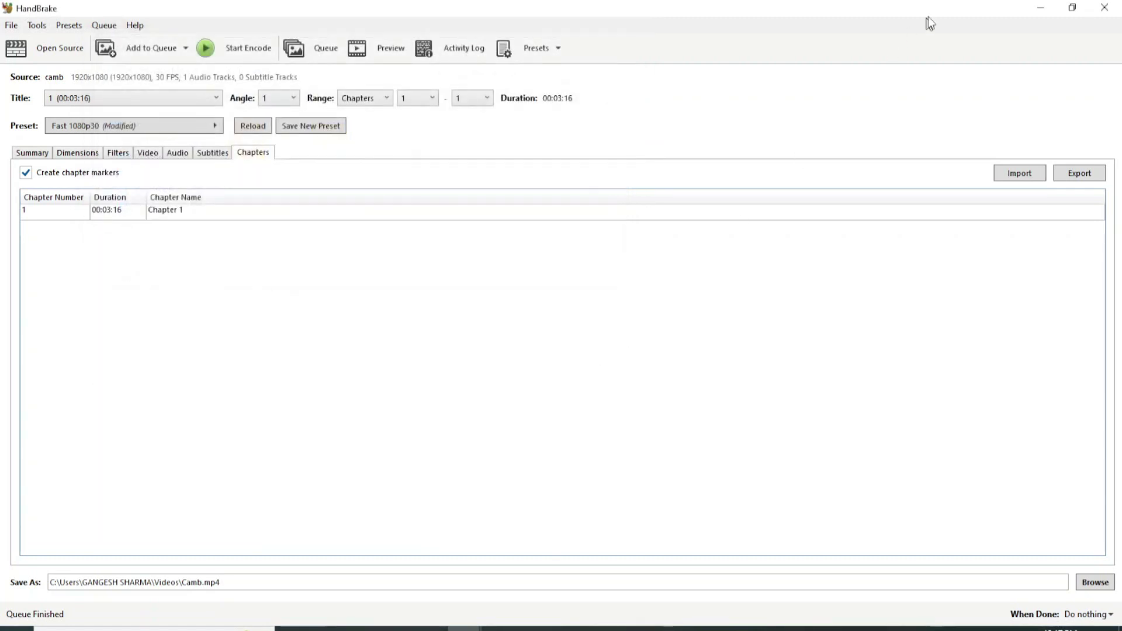
{"action": "left_click", "coordinate": [1040, 7]}
{"action": "double_click", "coordinate": [760, 48]}
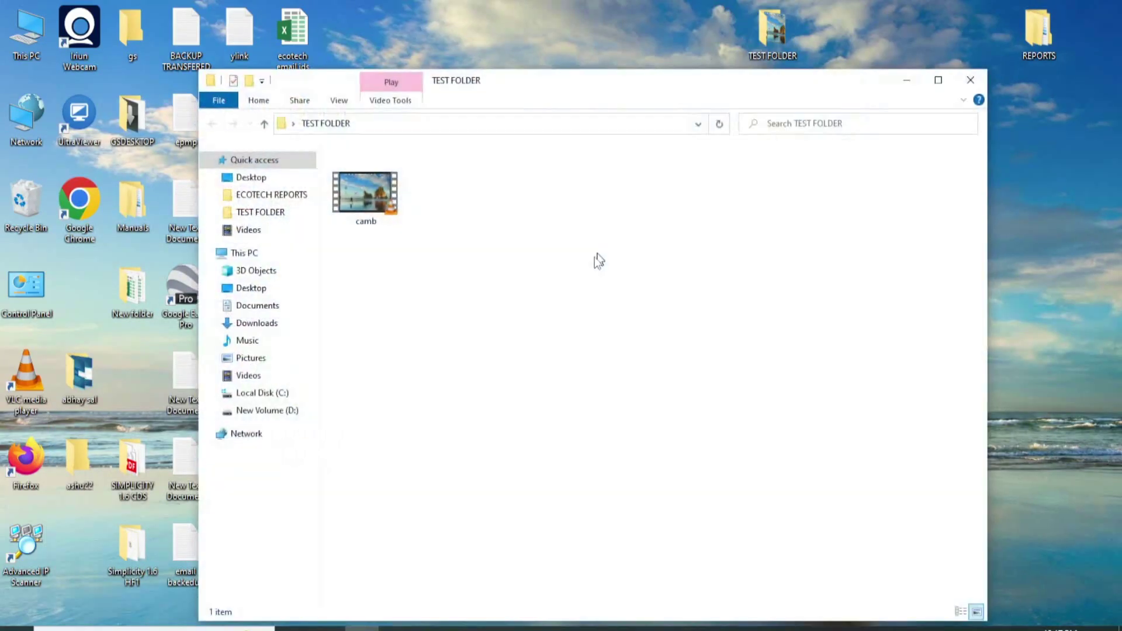
{"action": "key", "text": "ctrl+v"}
{"action": "left_click", "coordinate": [498, 300]}
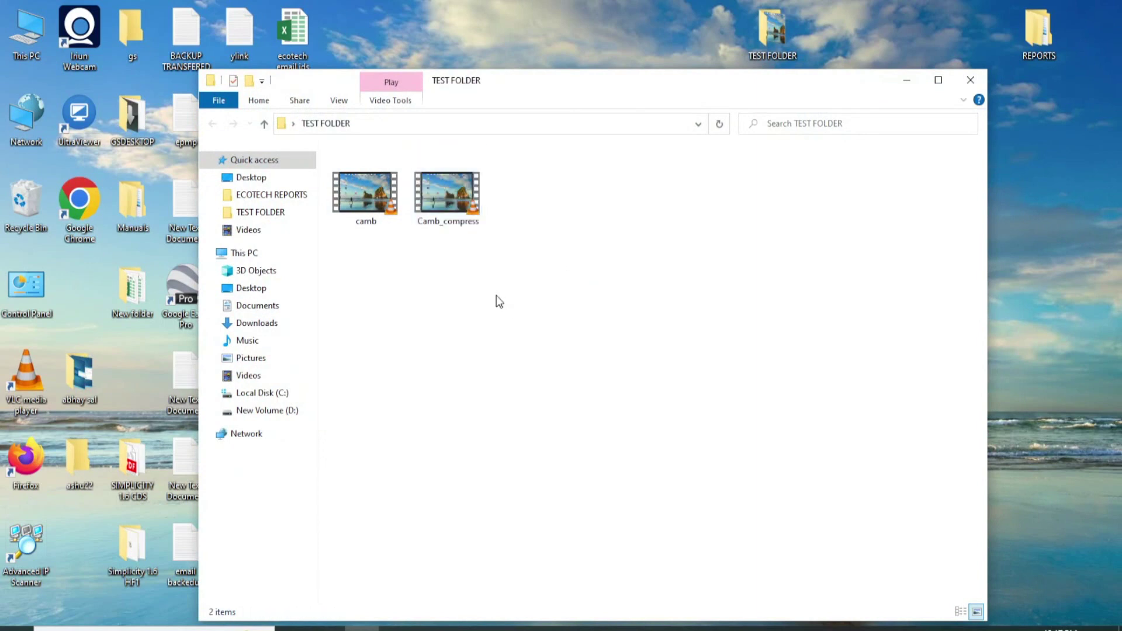
- Check the file size of Camb_compress in its properties
{"action": "left_click", "coordinate": [437, 200]}
{"action": "left_click", "coordinate": [367, 206]}
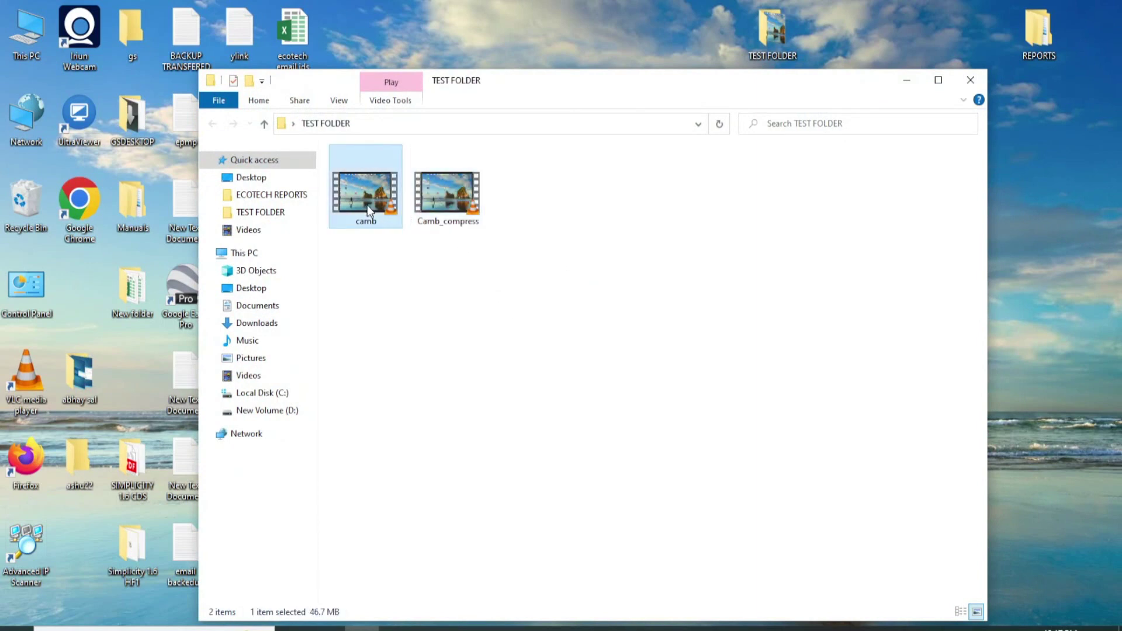
{"action": "right_click", "coordinate": [440, 210]}
{"action": "right_click", "coordinate": [441, 177]}
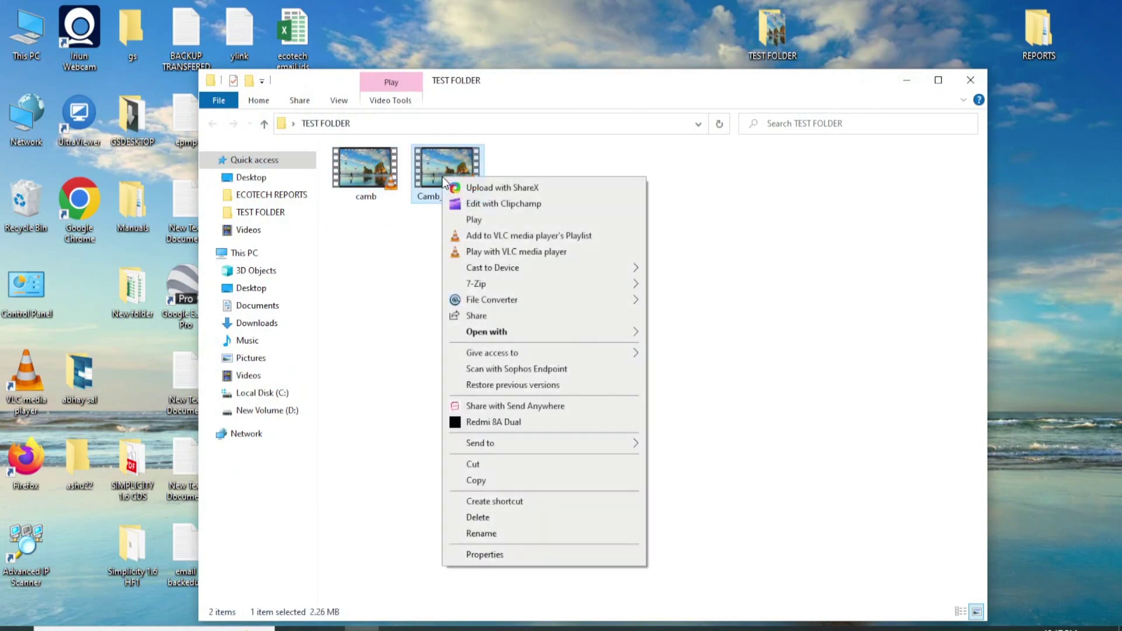
{"action": "left_click", "coordinate": [481, 553]}
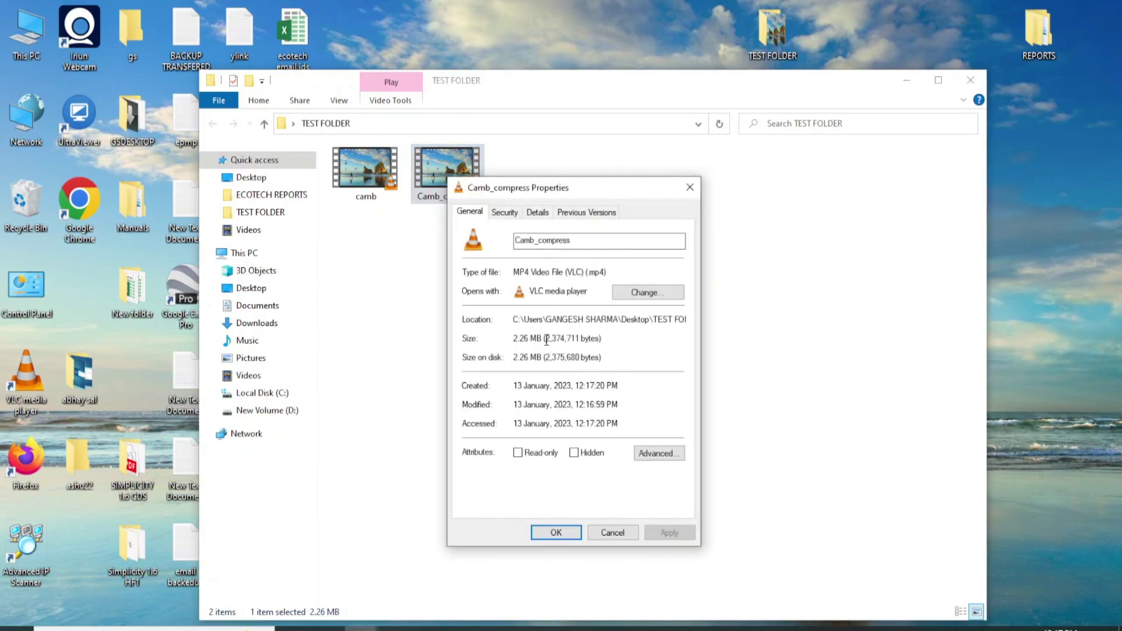
{"action": "left_click", "coordinate": [613, 532]}
- Open the original camb video's properties to compare its file size with the compressed copy
{"action": "left_click", "coordinate": [367, 194]}
{"action": "right_click", "coordinate": [359, 173]}
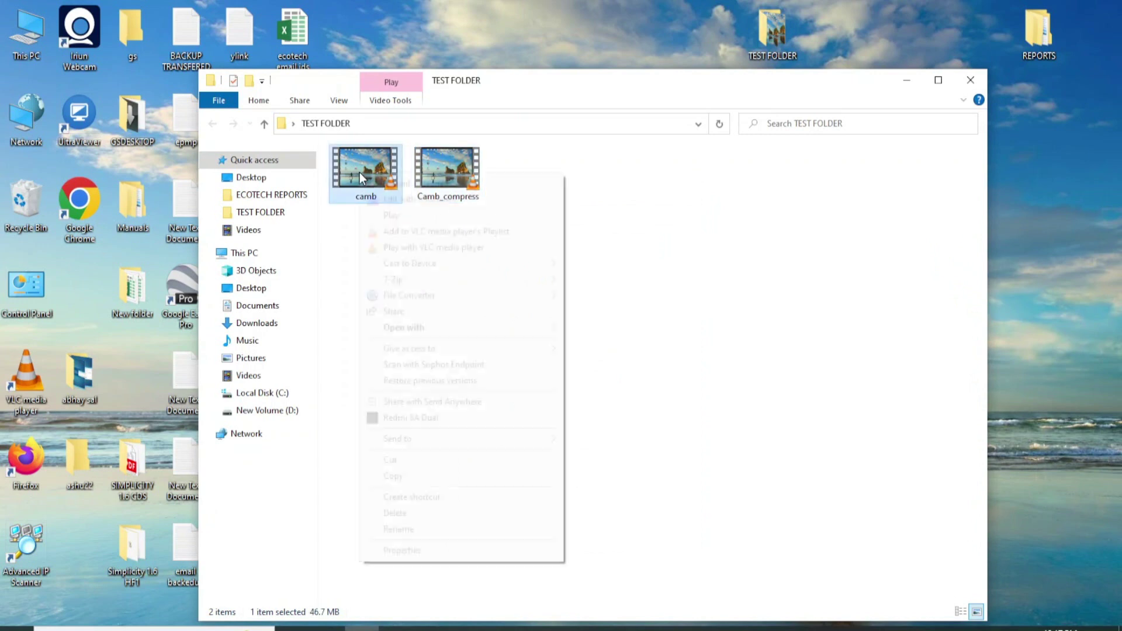
{"action": "left_click", "coordinate": [397, 551]}
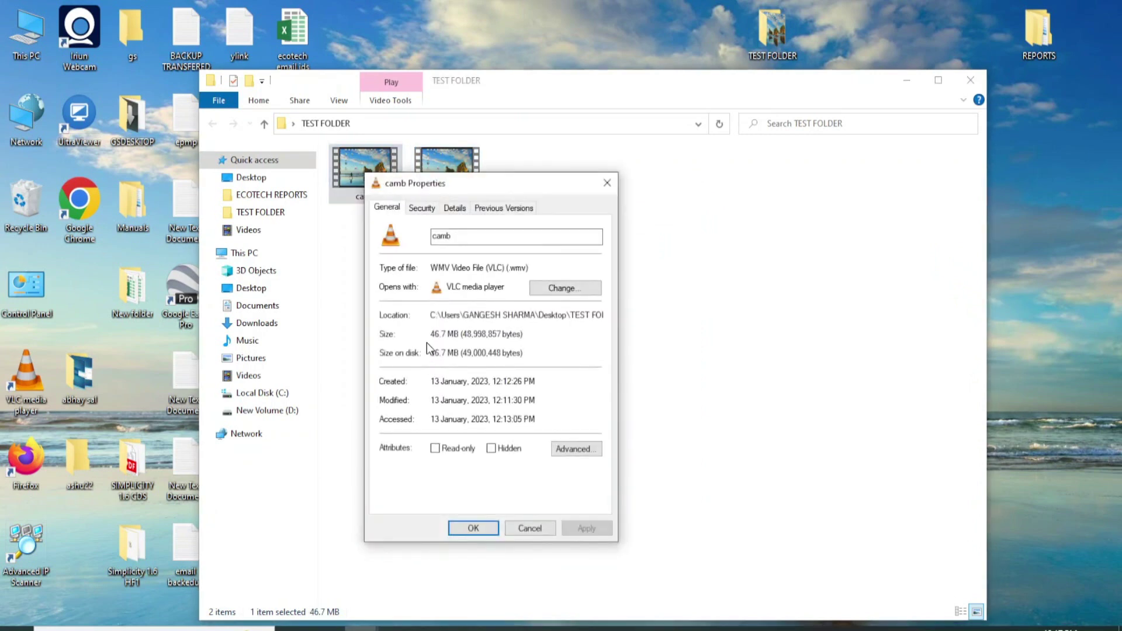
- Play the original camb video in VLC, skip ahead in stages to about 01:02 to review its picture quality, and close the player
{"action": "left_click", "coordinate": [534, 528]}
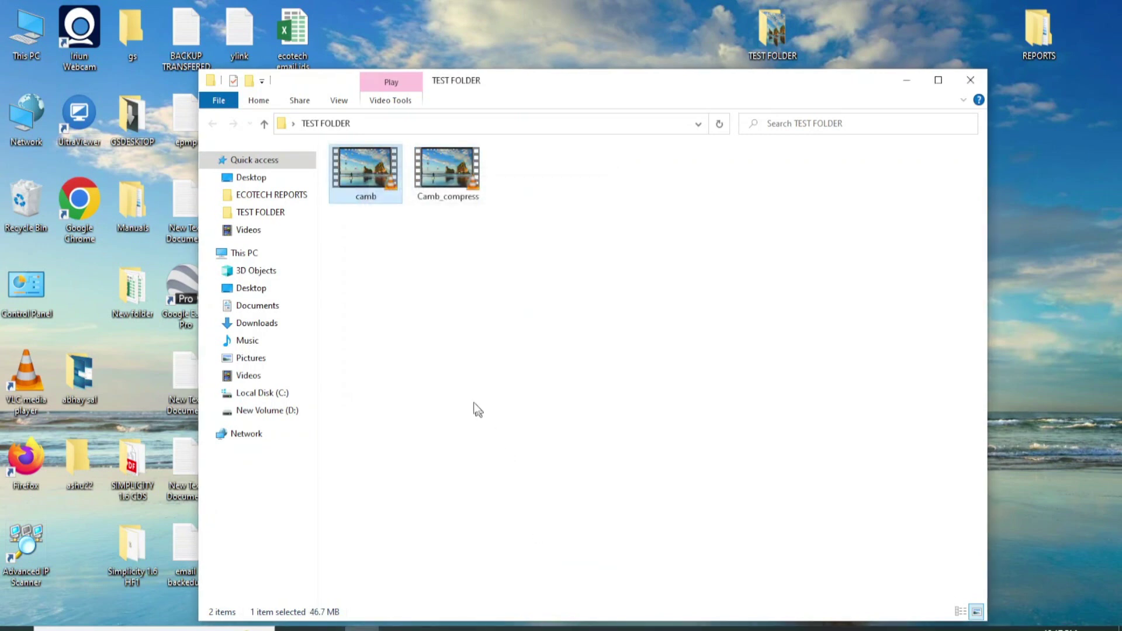
{"action": "left_click", "coordinate": [474, 405]}
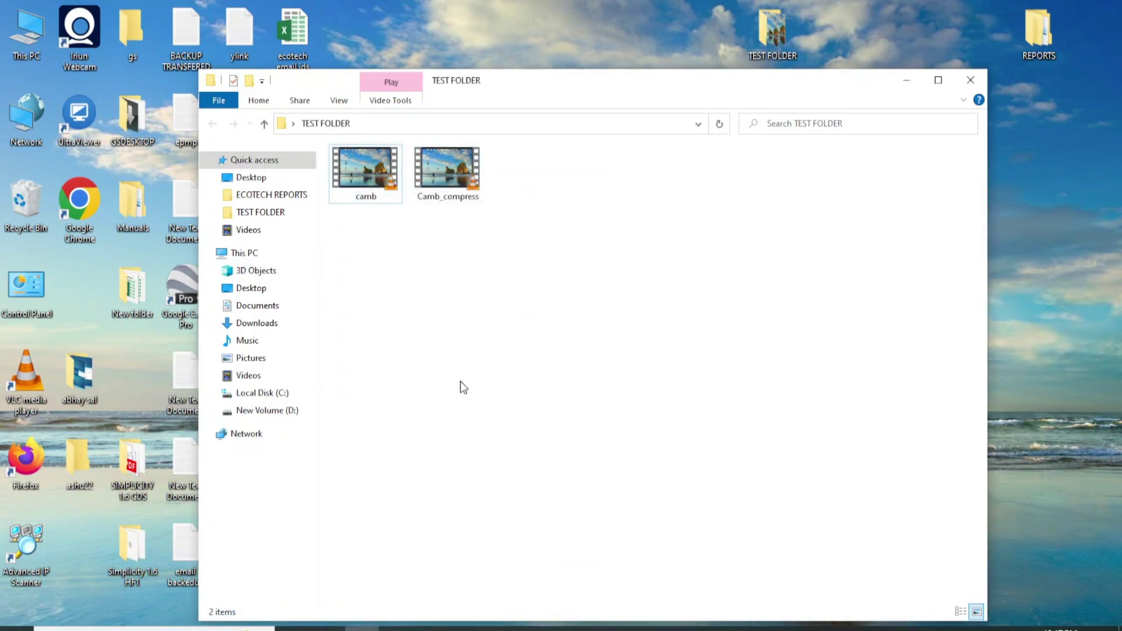
{"action": "double_click", "coordinate": [360, 176]}
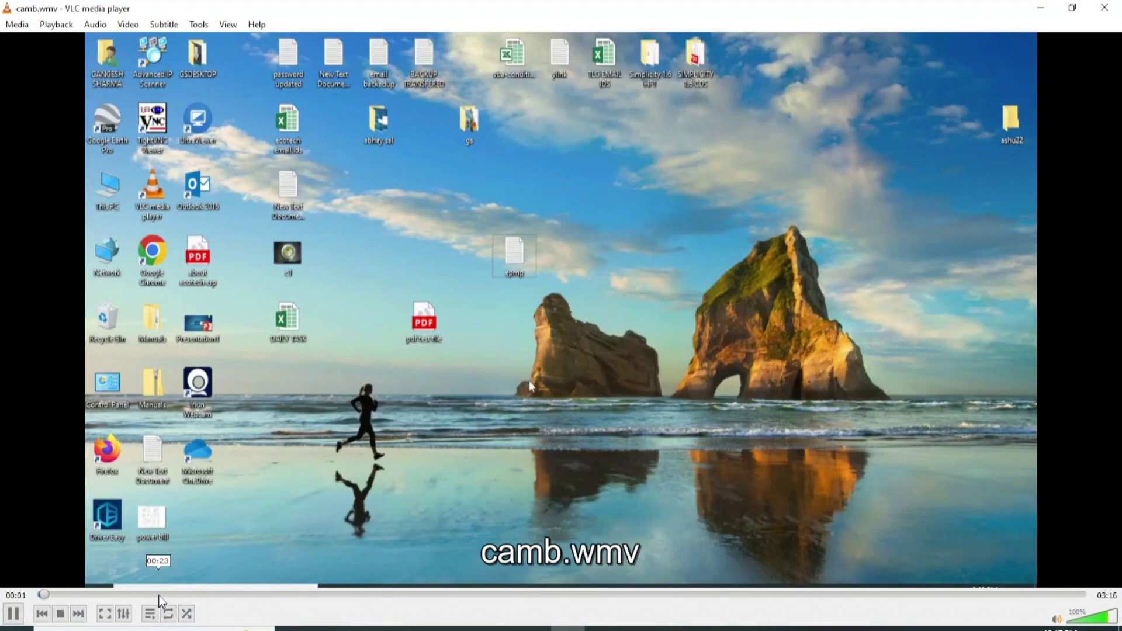
{"action": "left_click", "coordinate": [159, 594]}
{"action": "left_click", "coordinate": [240, 594]}
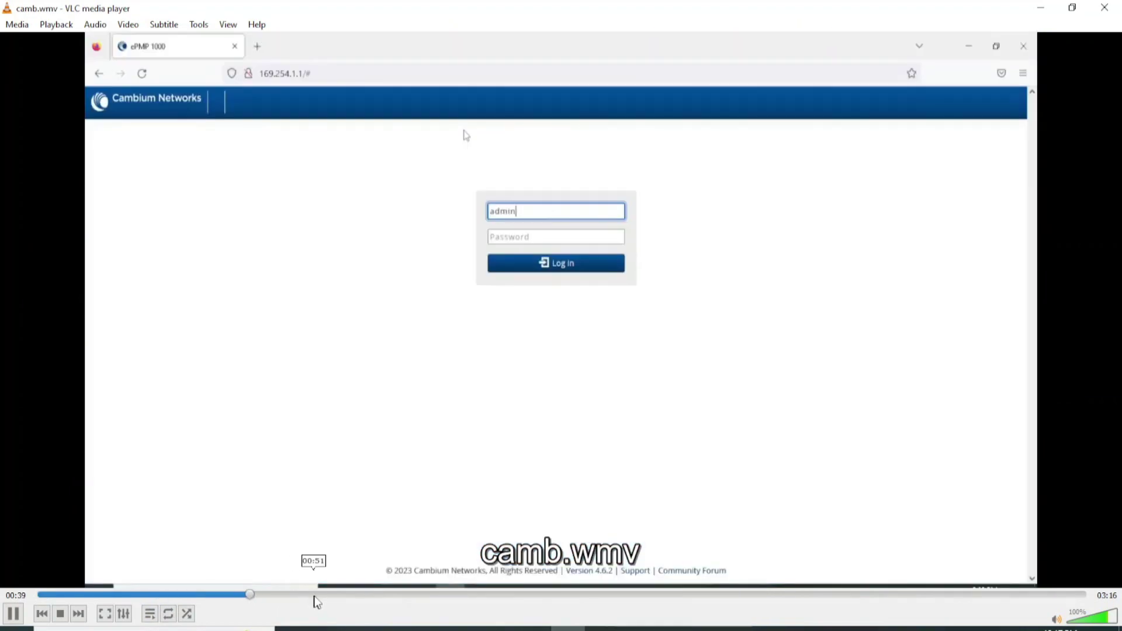
{"action": "left_click", "coordinate": [364, 595]}
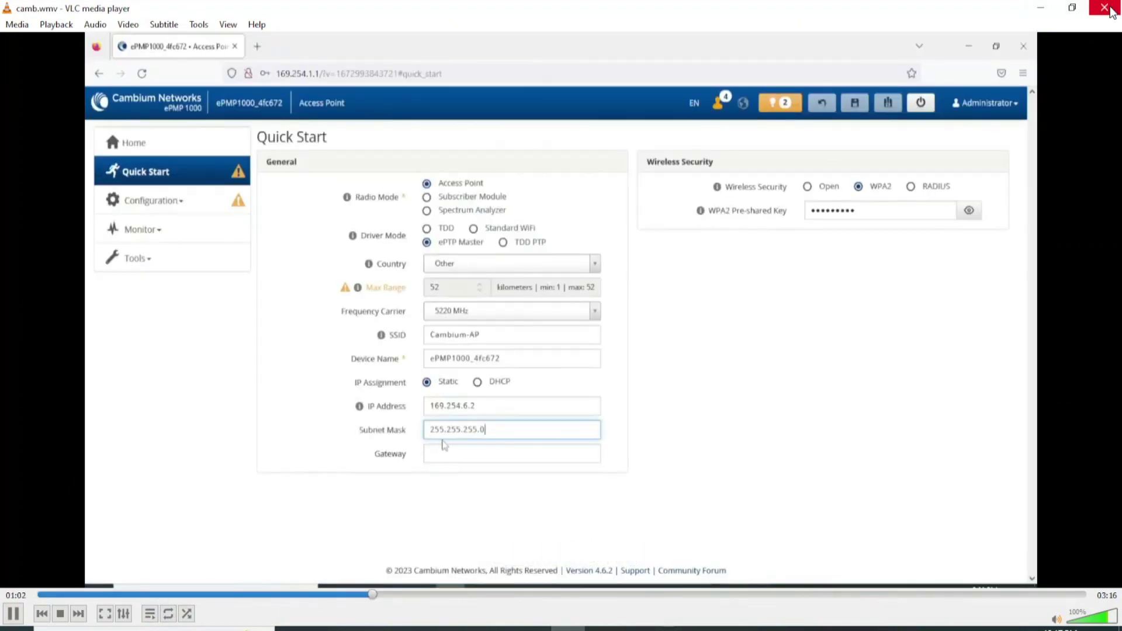
{"action": "left_click", "coordinate": [1104, 8]}
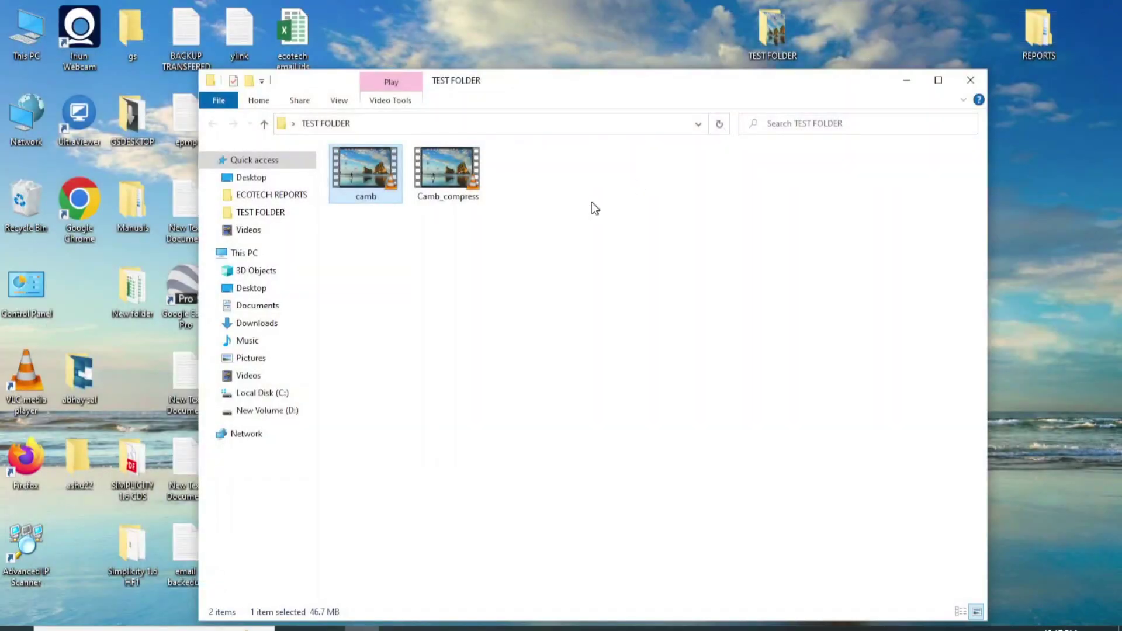
- Play Camb_compress in VLC, skip ahead in stages to about 00:44 to compare its quality with the original, and close the player
{"action": "double_click", "coordinate": [458, 173]}
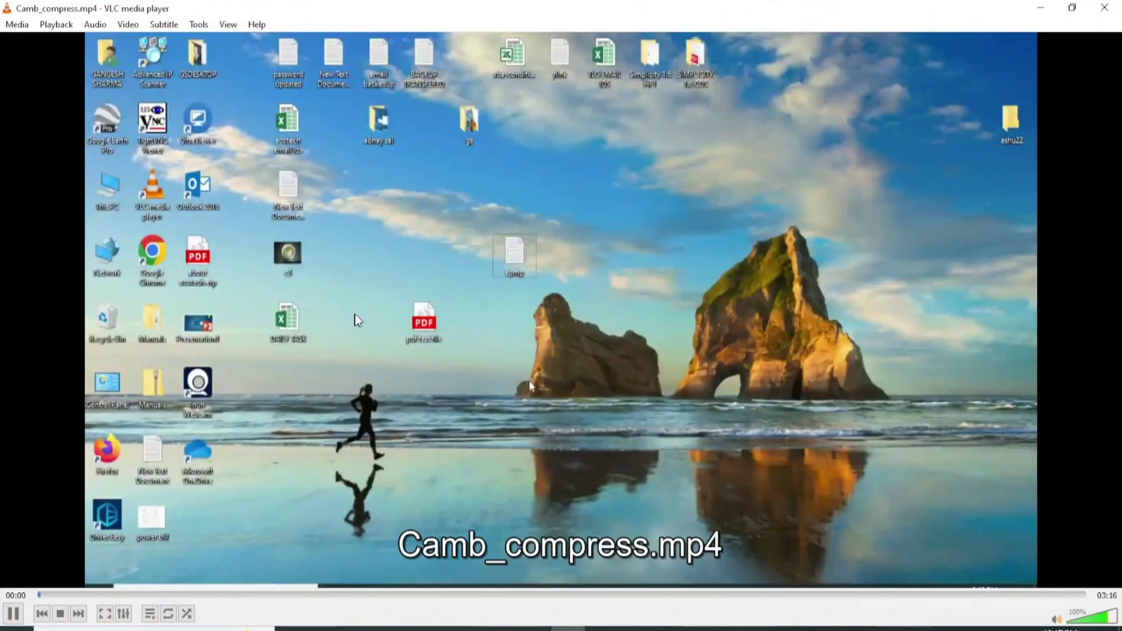
{"action": "left_click", "coordinate": [108, 595]}
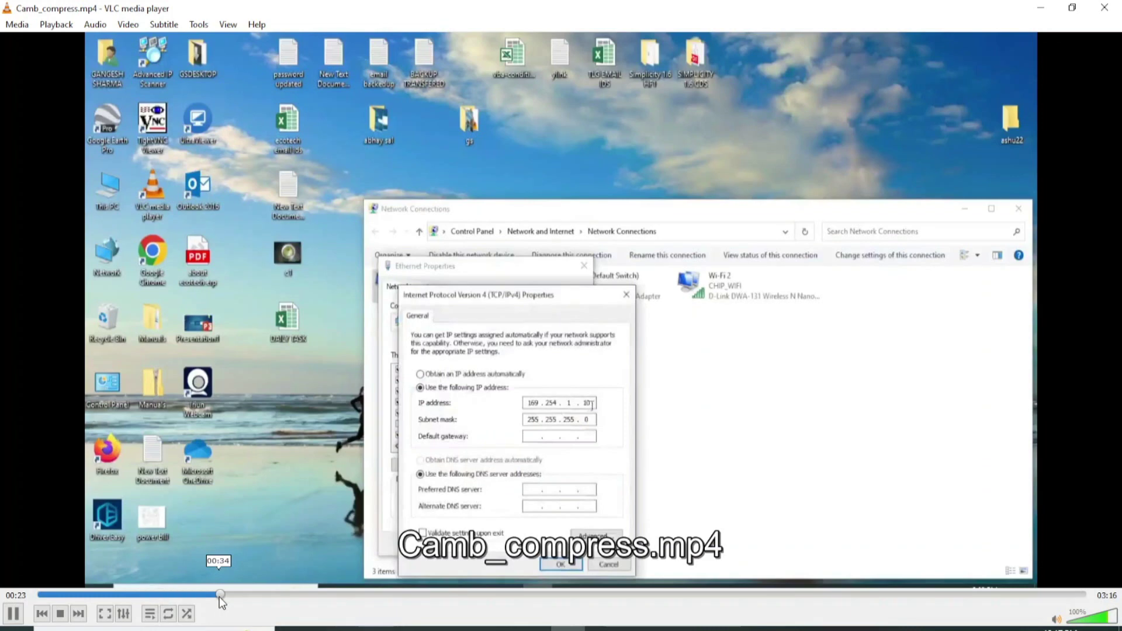
{"action": "left_click", "coordinate": [219, 597]}
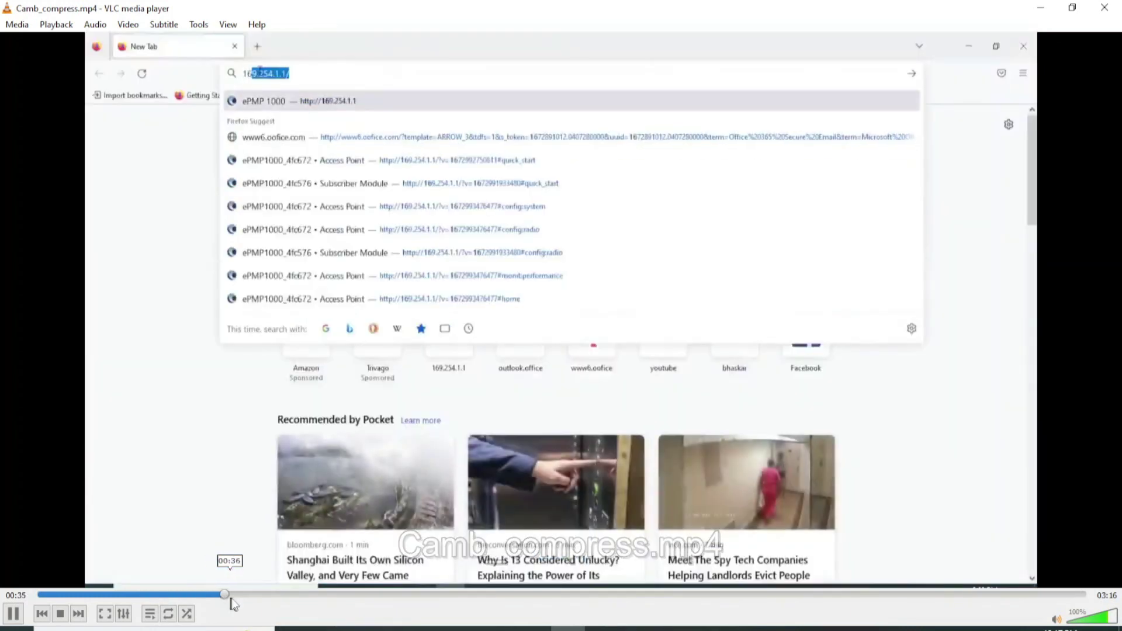
{"action": "left_click", "coordinate": [272, 594]}
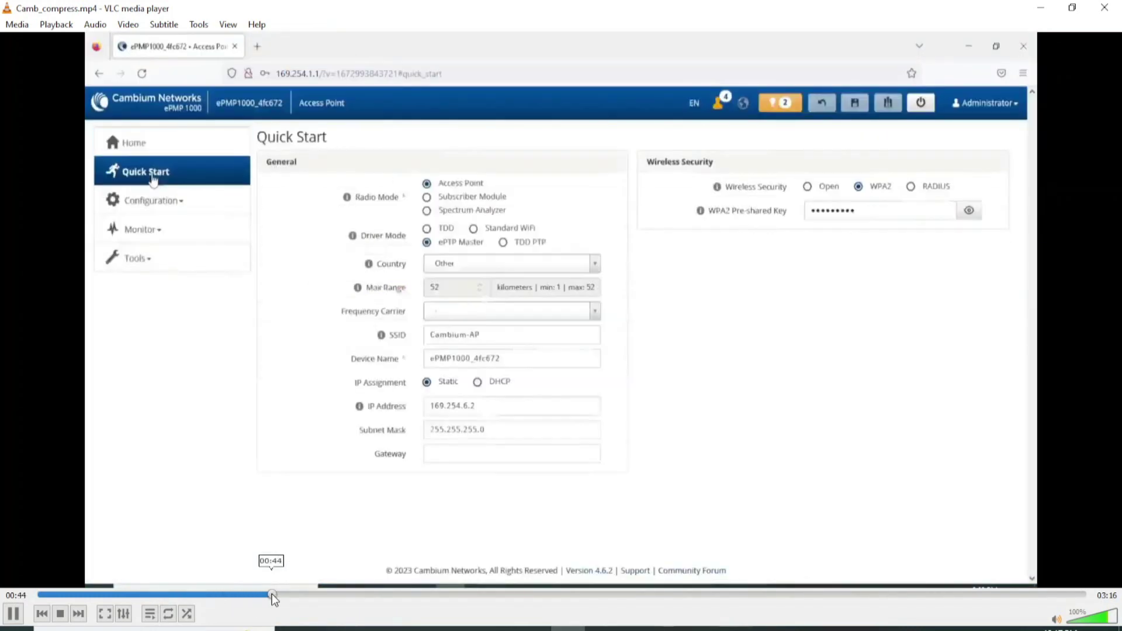
{"action": "left_click", "coordinate": [1104, 8]}
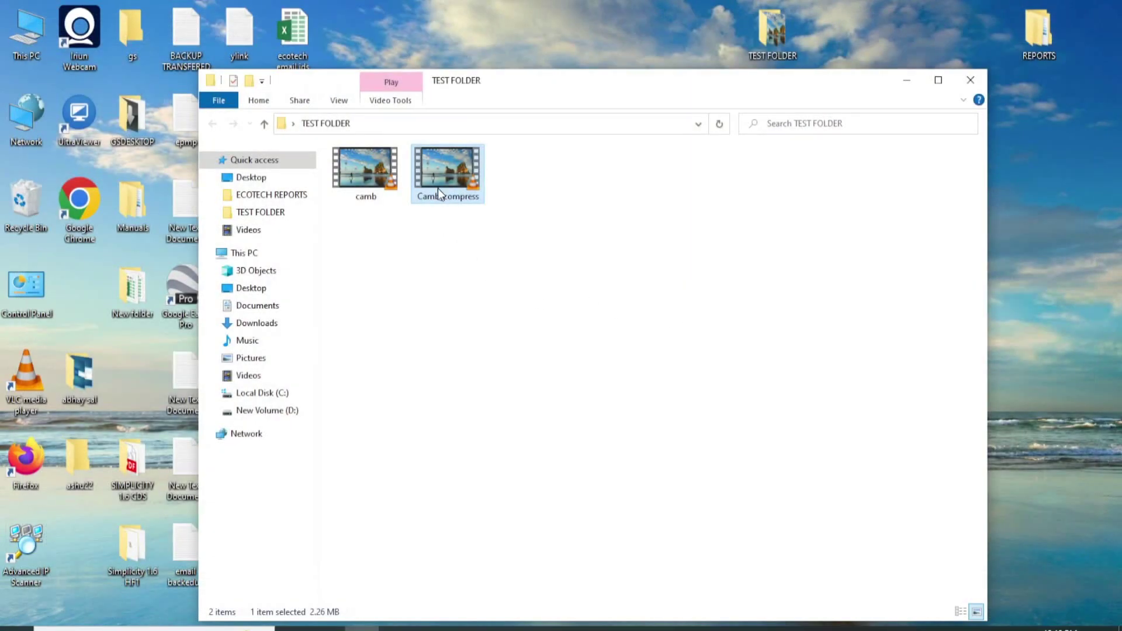
{"action": "left_click", "coordinate": [465, 282]}
{"action": "left_click_drag", "start_coordinate": [485, 84], "coordinate": [503, 67]}
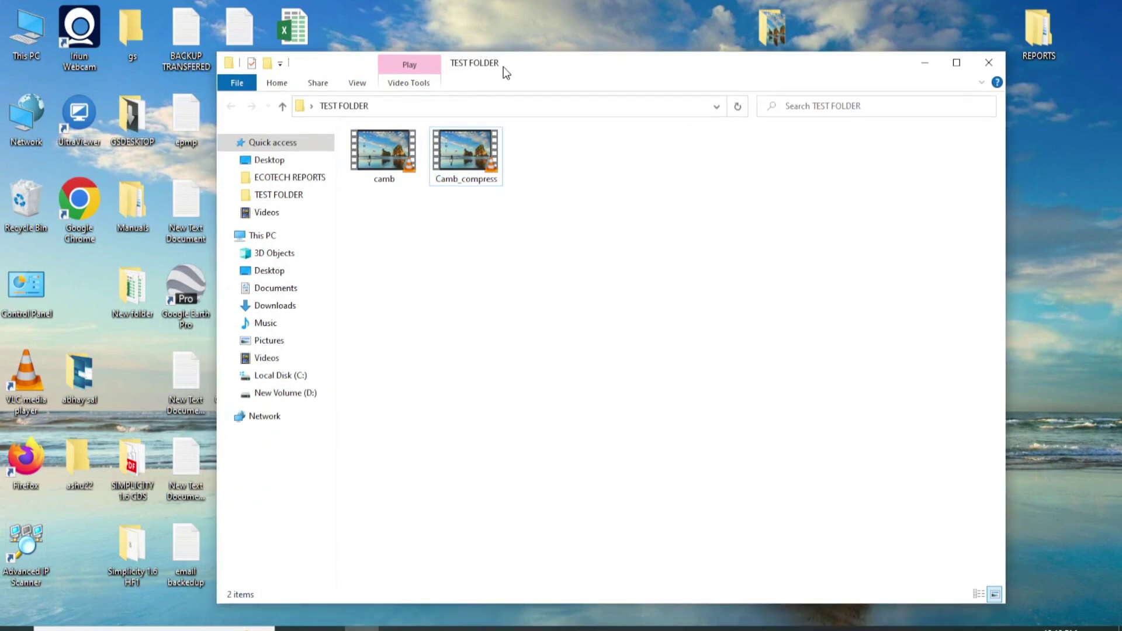